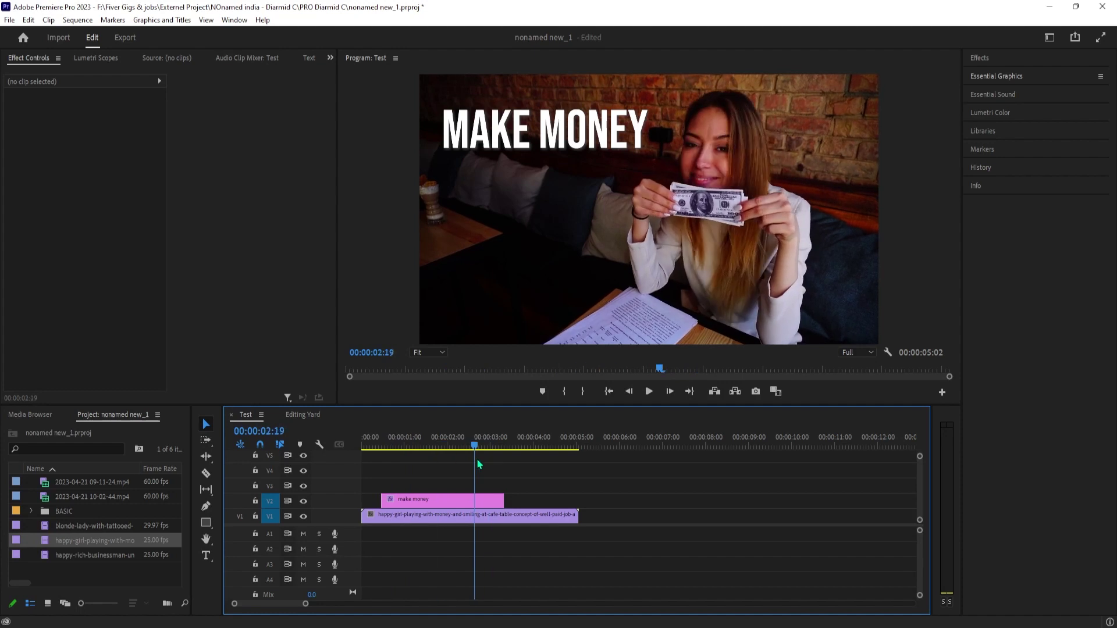
- Move the MAKE MONEY title slightly down and to the right in the video frame
{"action": "left_click", "coordinate": [440, 496]}
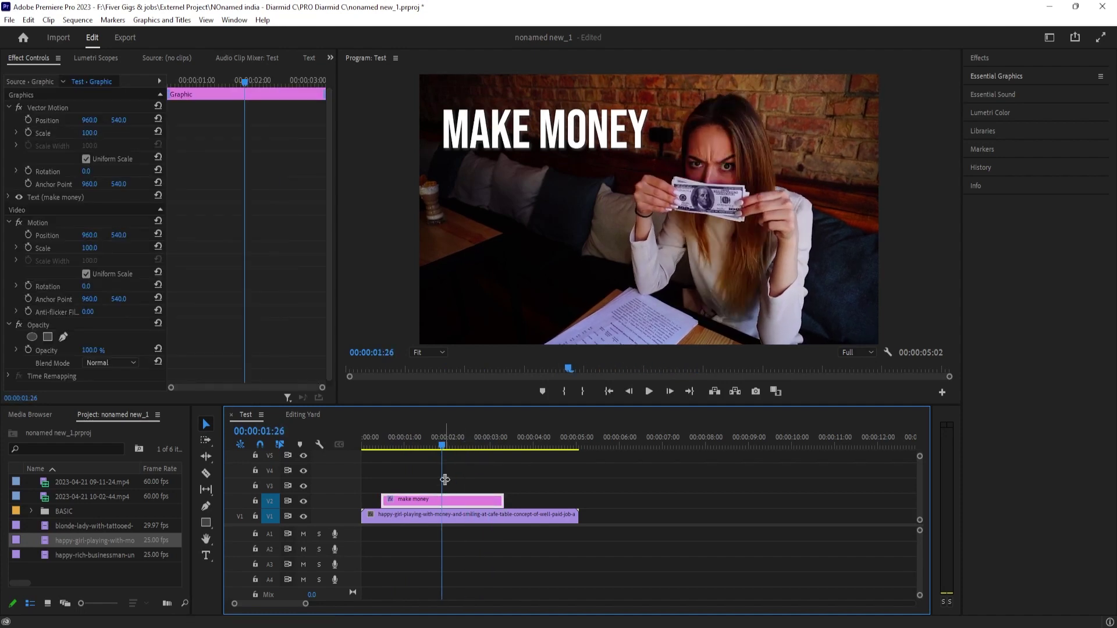
{"action": "left_click", "coordinate": [470, 486]}
{"action": "left_click", "coordinate": [424, 448]}
{"action": "left_click_drag", "start_coordinate": [423, 448], "coordinate": [402, 448]}
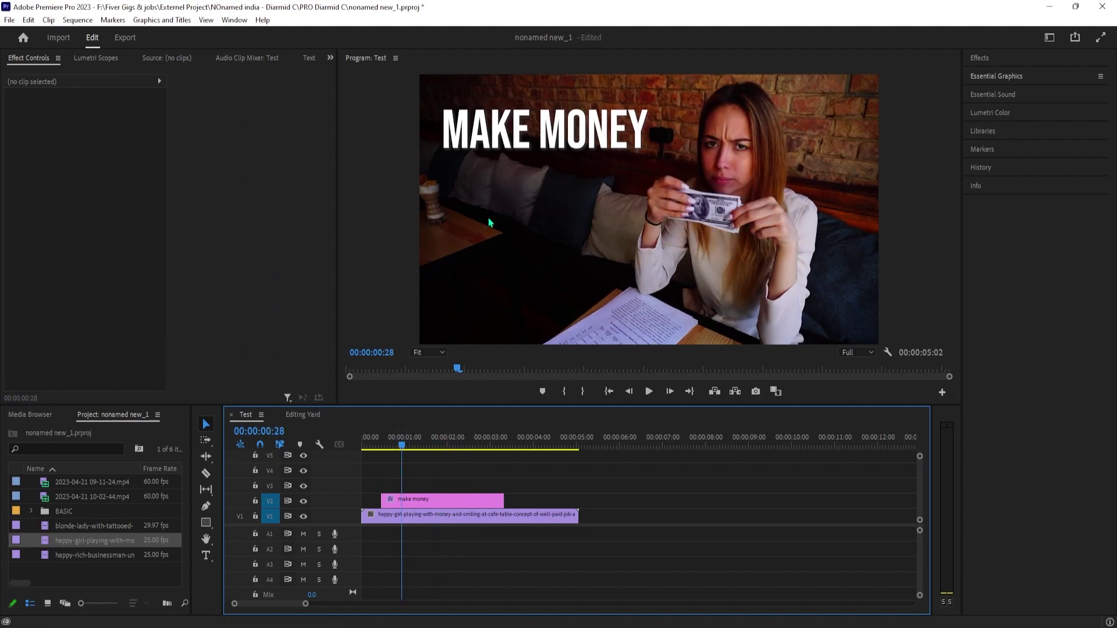
{"action": "left_click_drag", "start_coordinate": [554, 137], "coordinate": [561, 142]}
{"action": "left_click", "coordinate": [438, 484]}
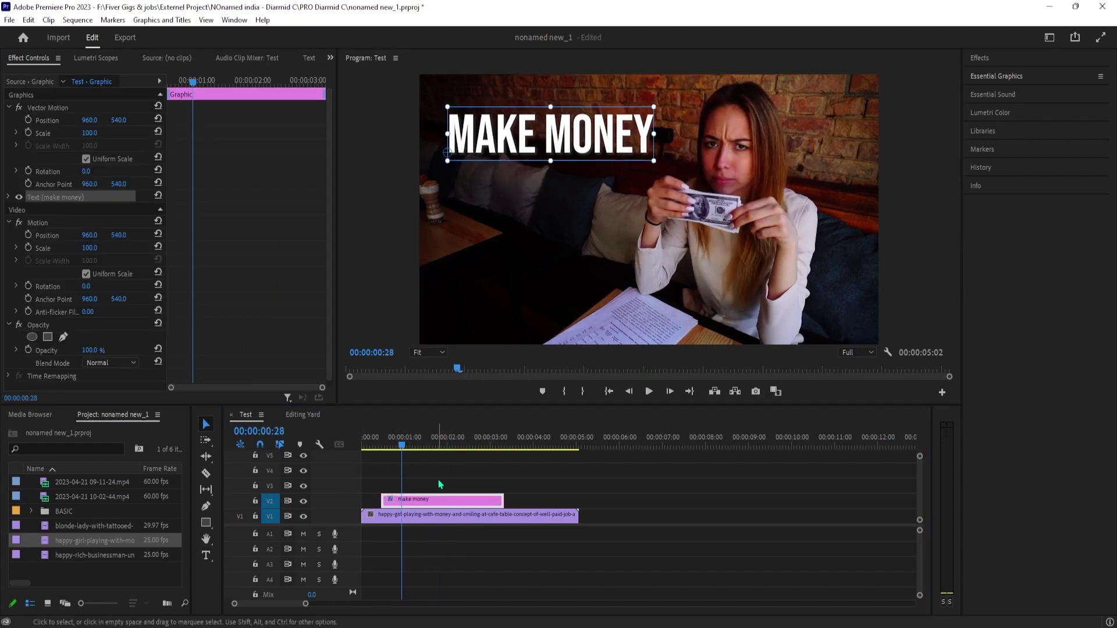
- Draw a straight horizontal line beneath the full width of the MAKE MONEY text with the Pen tool at 00:00:00:23
{"action": "left_click", "coordinate": [395, 448]}
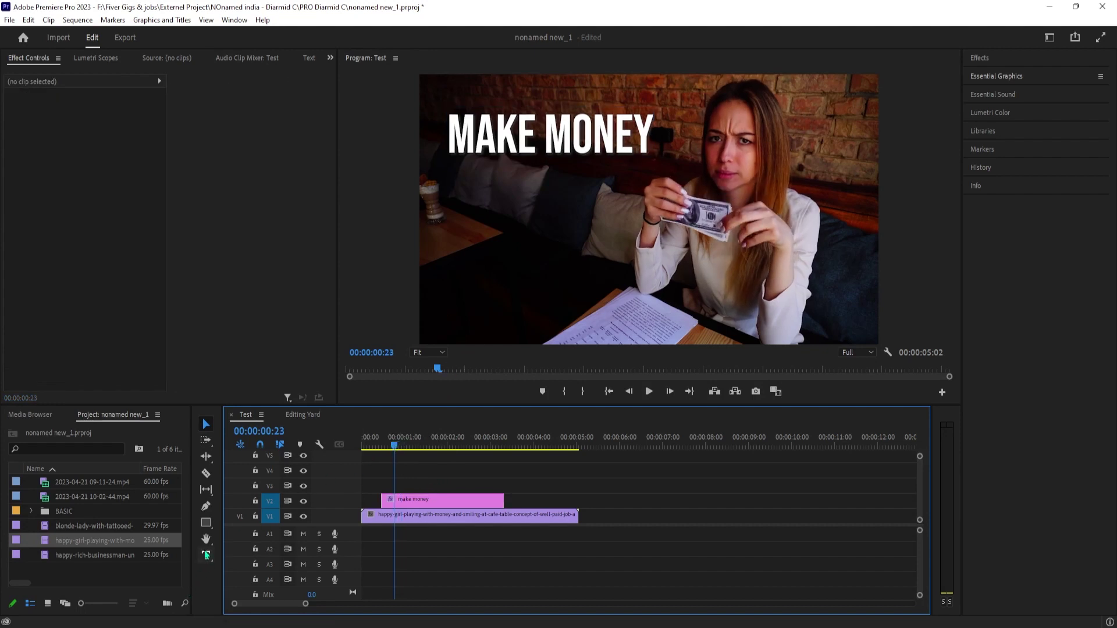
{"action": "left_click", "coordinate": [205, 505]}
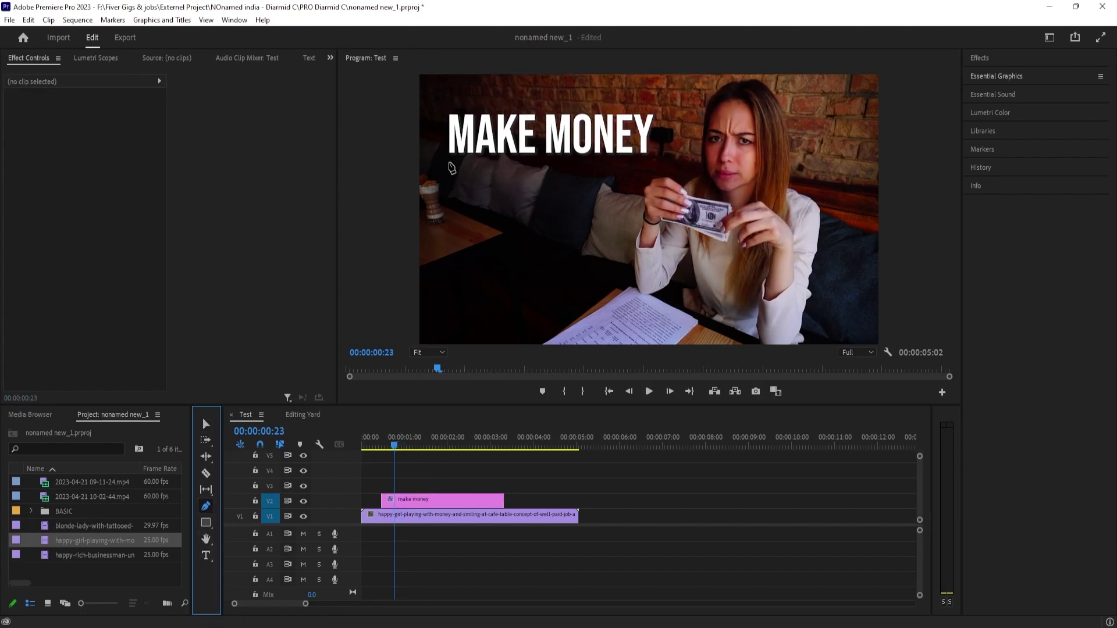
{"action": "left_click", "coordinate": [445, 157]}
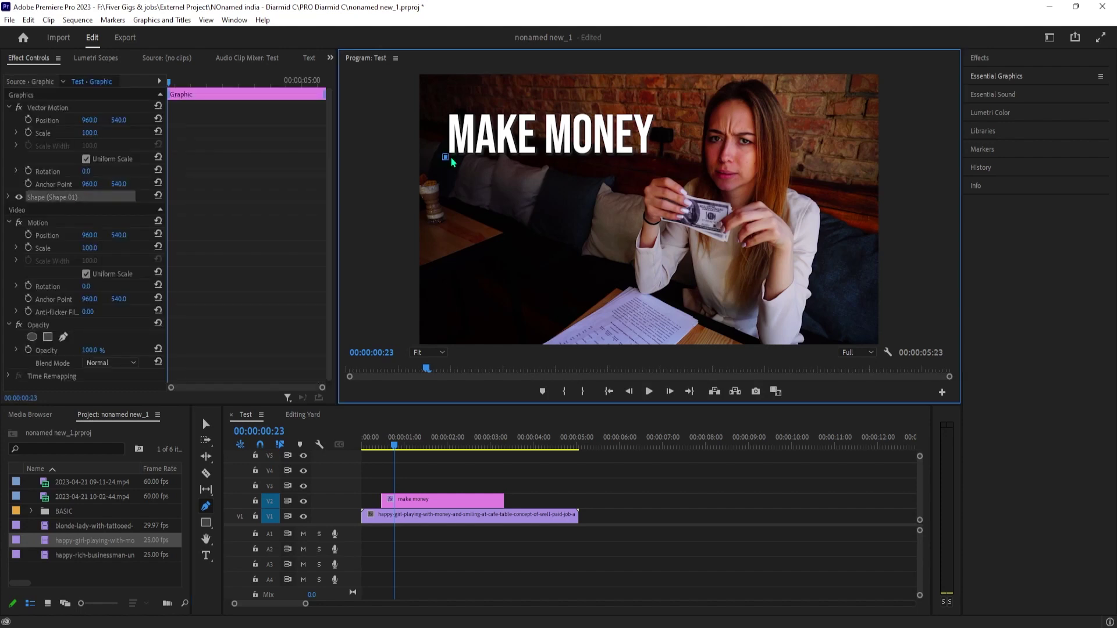
{"action": "left_click", "coordinate": [650, 157]}
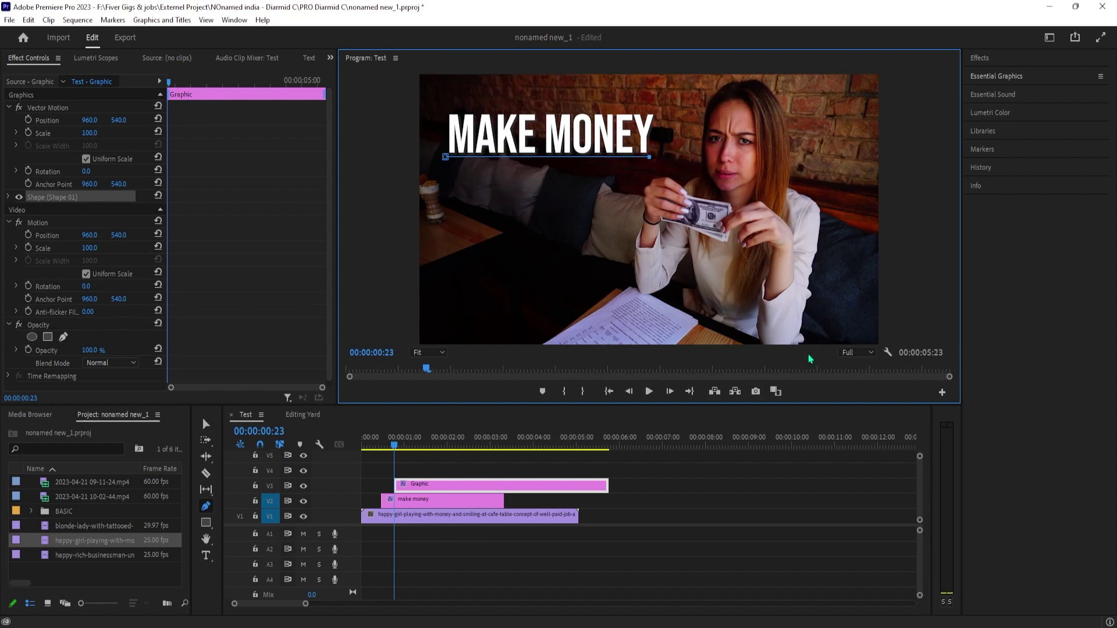
- Magnify the program preview to 100% and examine the title together with the line drawn beneath it
{"action": "left_click", "coordinate": [428, 352]}
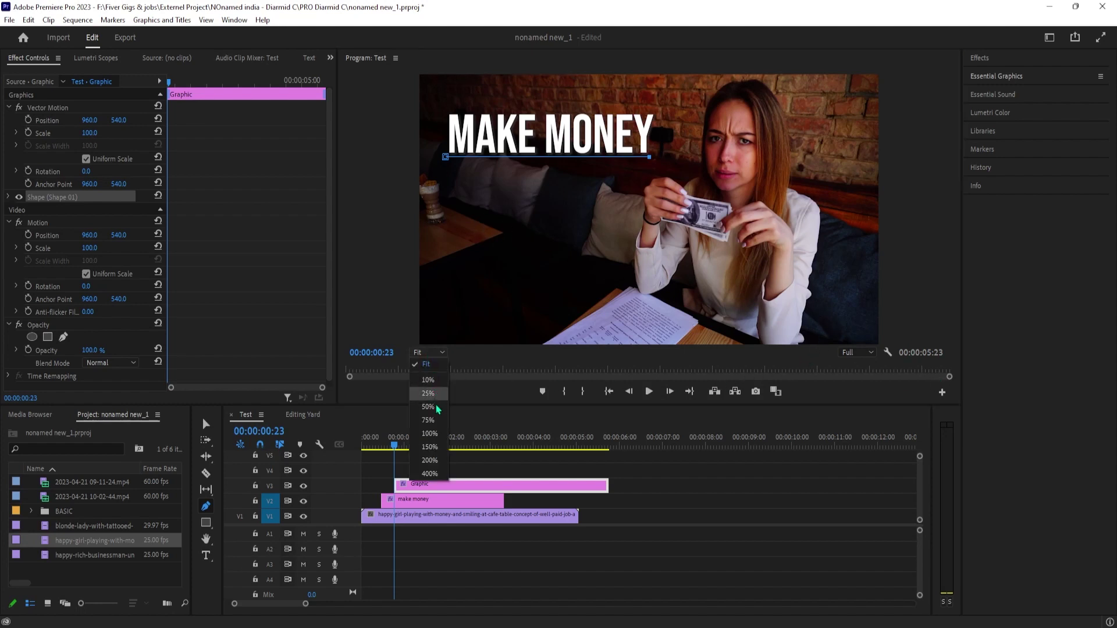
{"action": "left_click", "coordinate": [436, 459]}
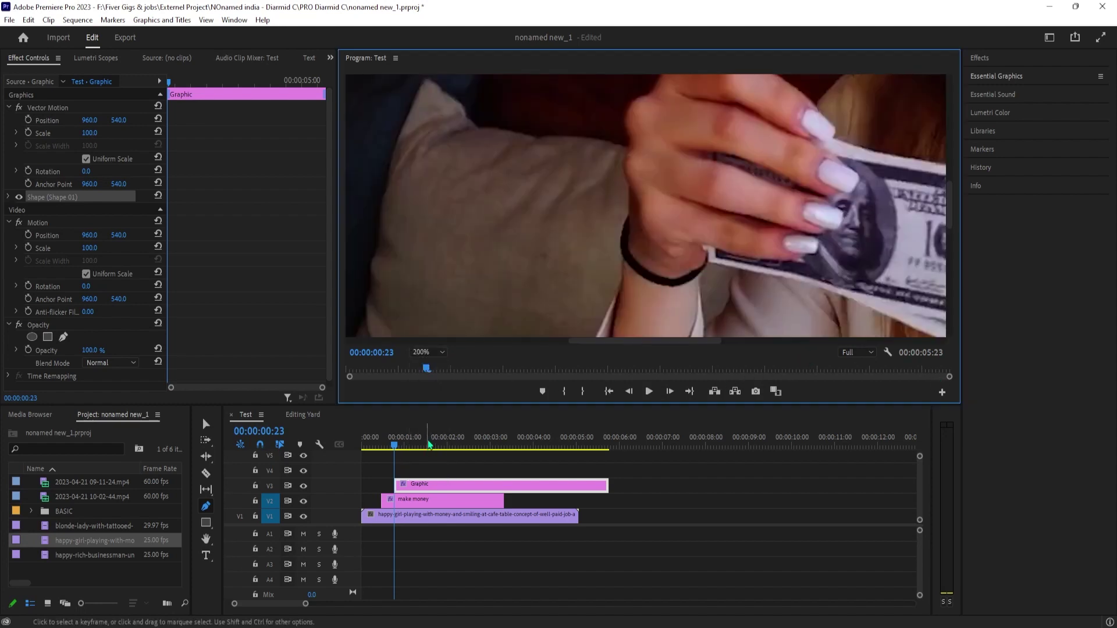
{"action": "left_click_drag", "start_coordinate": [949, 193], "coordinate": [950, 116]}
{"action": "left_click_drag", "start_coordinate": [607, 341], "coordinate": [542, 342]}
{"action": "key", "text": "Right"}
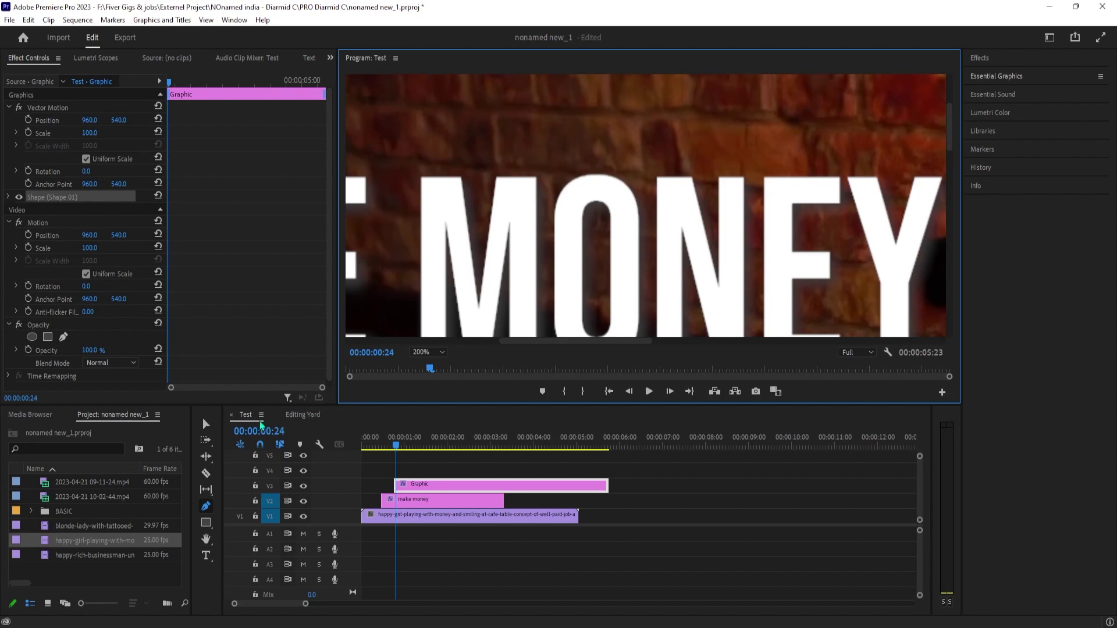
{"action": "left_click", "coordinate": [421, 352]}
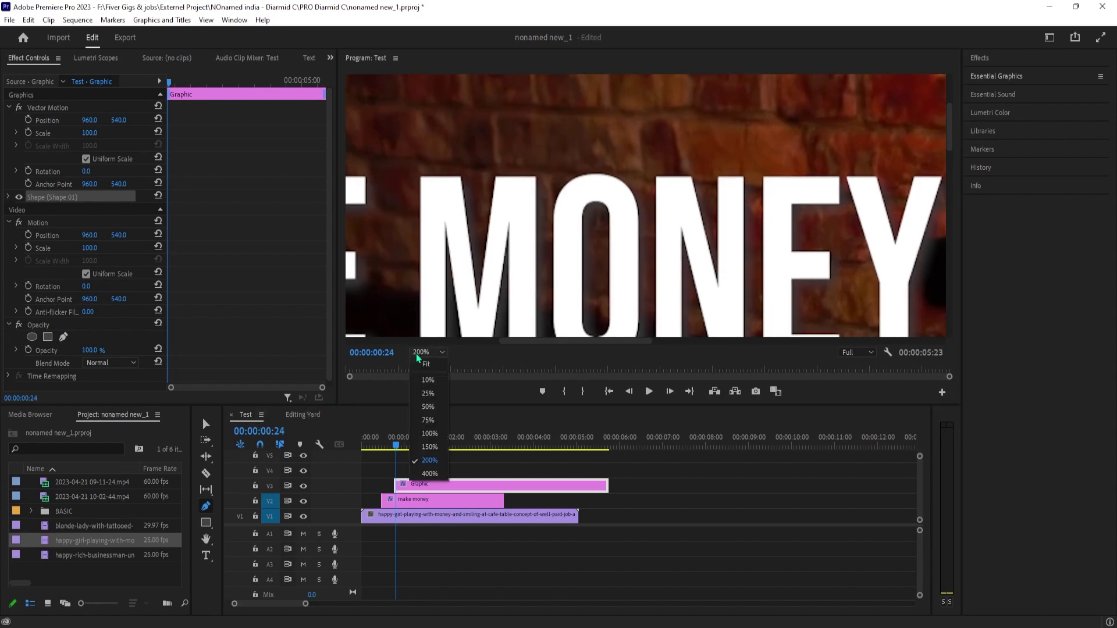
{"action": "left_click", "coordinate": [429, 447]}
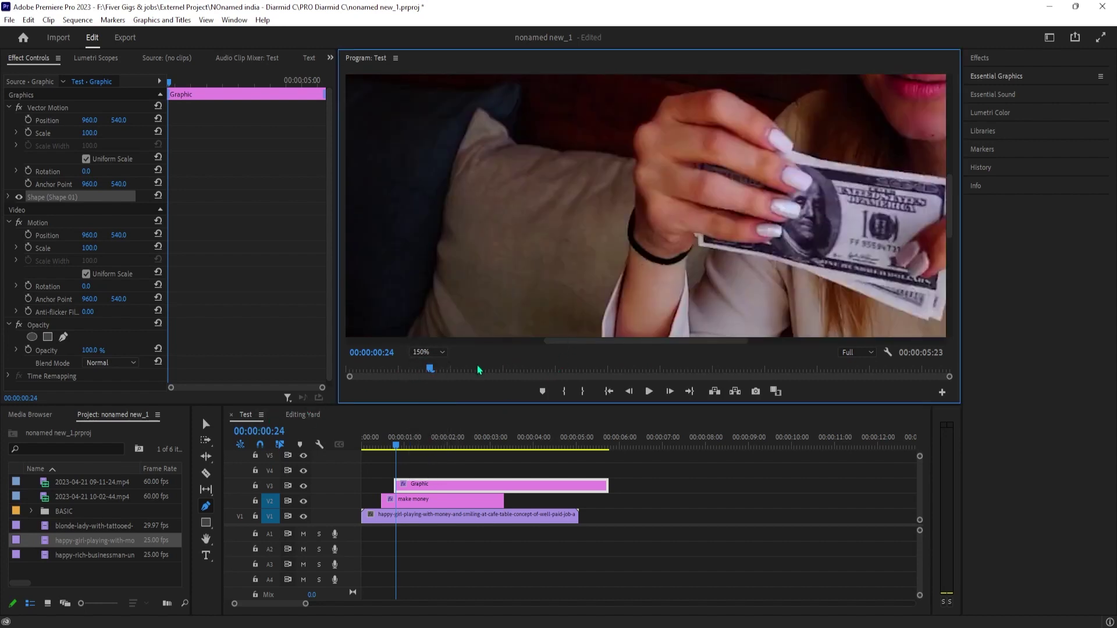
{"action": "left_click_drag", "start_coordinate": [579, 349], "coordinate": [386, 346]}
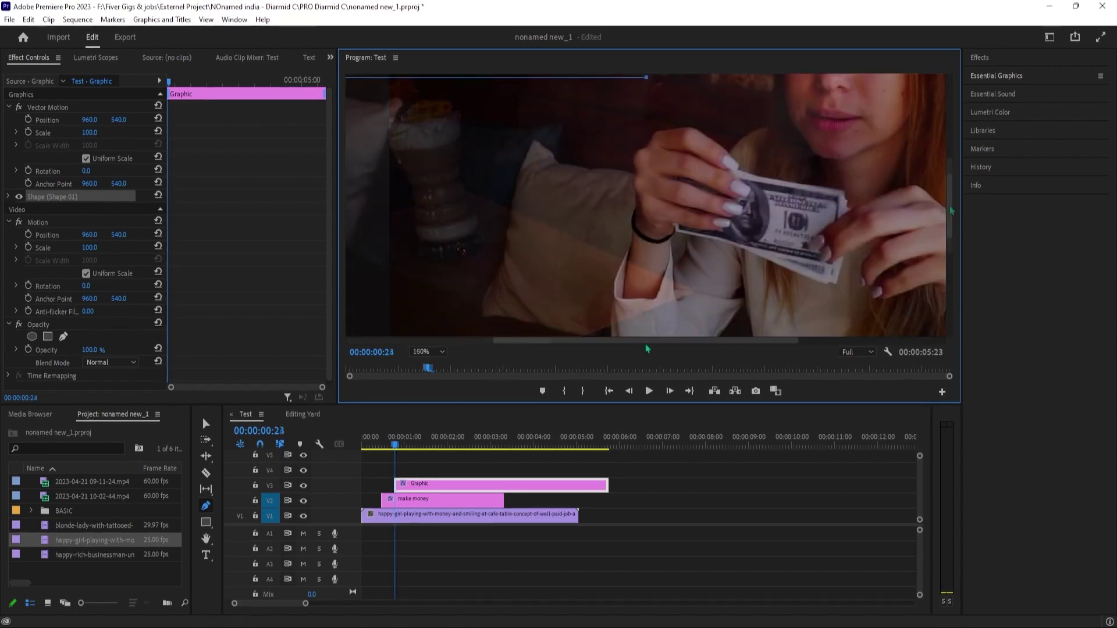
{"action": "left_click_drag", "start_coordinate": [646, 345], "coordinate": [515, 346]}
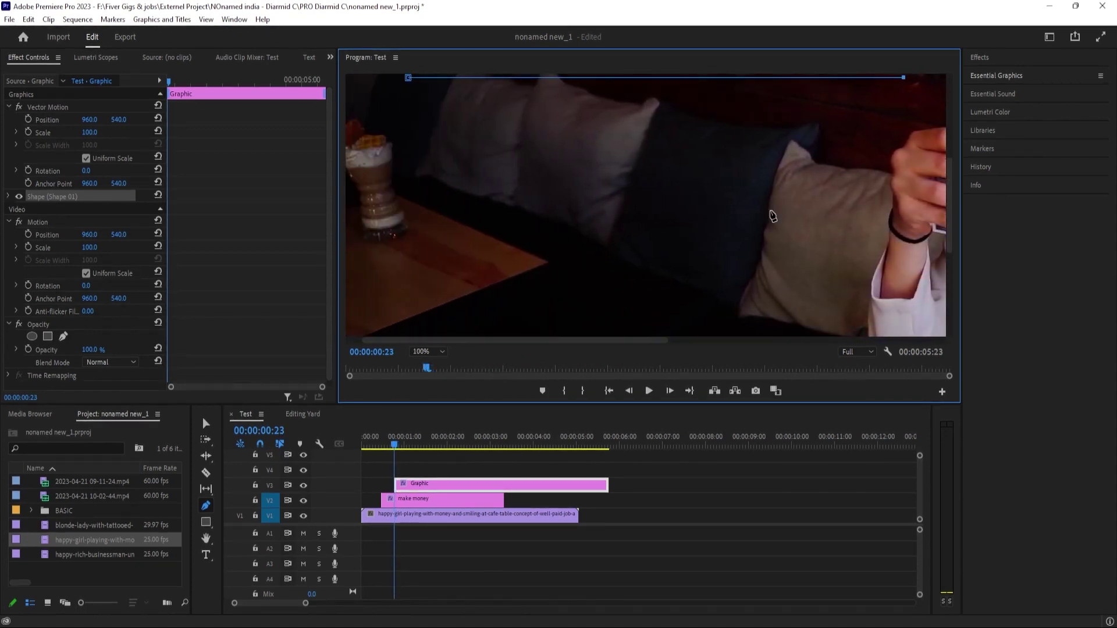
{"action": "left_click_drag", "start_coordinate": [951, 199], "coordinate": [951, 120]}
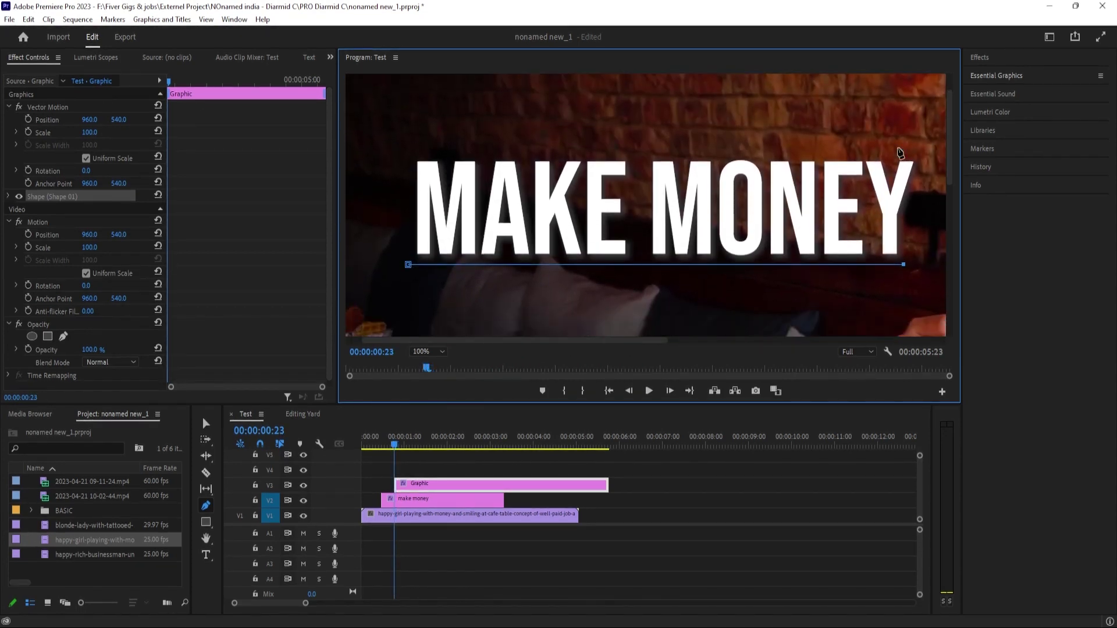
- Change the line shape's fill colour to white
{"action": "left_click", "coordinate": [9, 197]}
{"action": "left_click", "coordinate": [62, 271]}
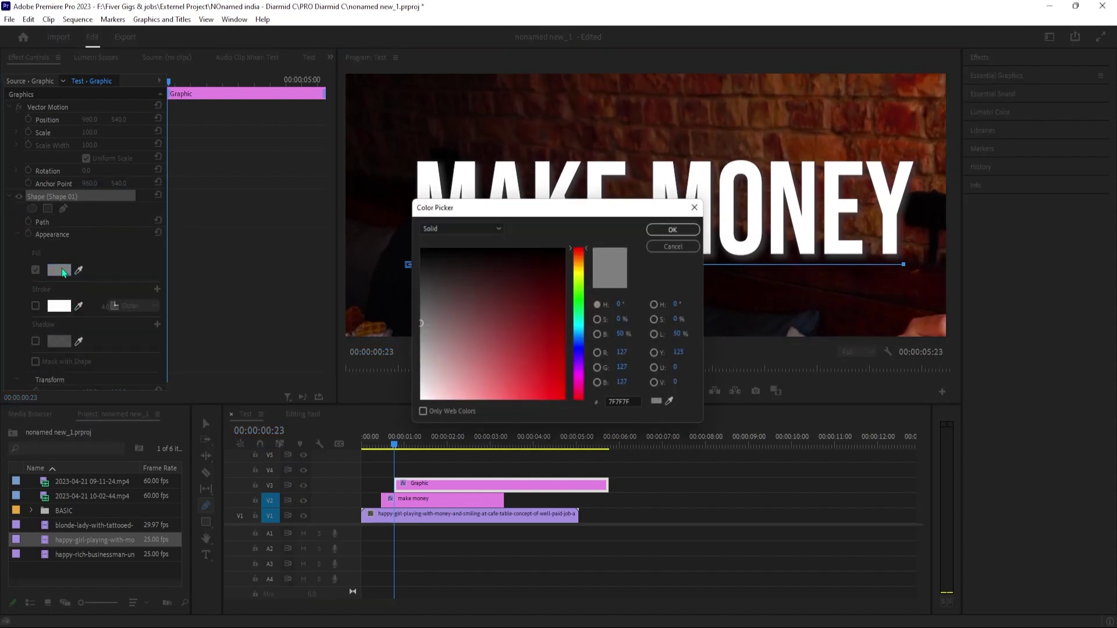
{"action": "left_click_drag", "start_coordinate": [454, 294], "coordinate": [410, 407]}
{"action": "left_click", "coordinate": [672, 229]}
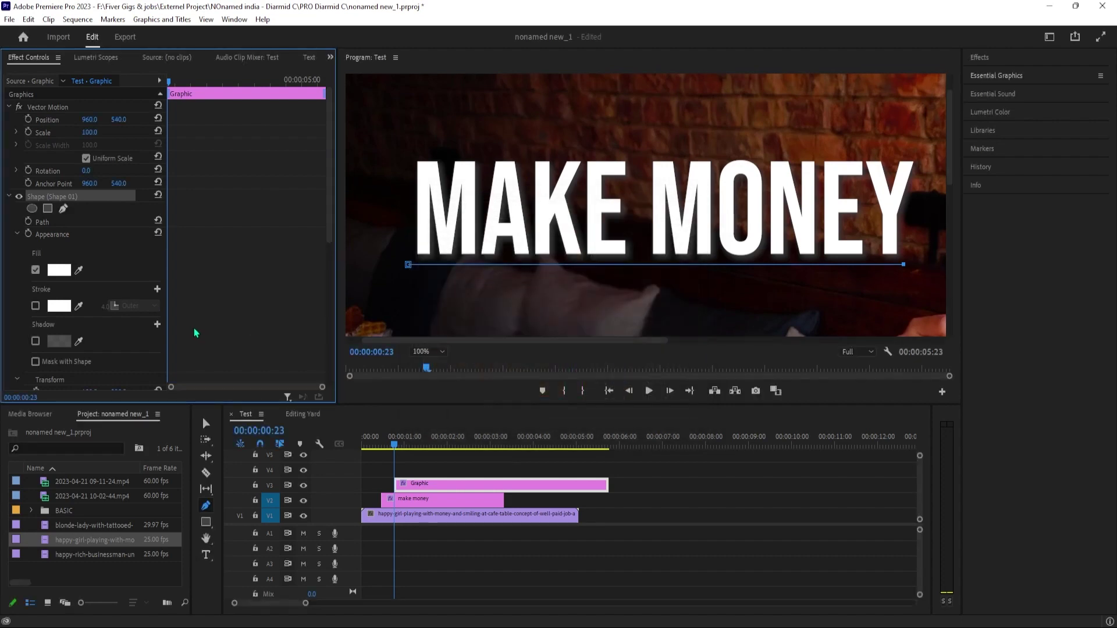
- Enable a white outer stroke on the line shape and set its width to 5
{"action": "left_click", "coordinate": [35, 306]}
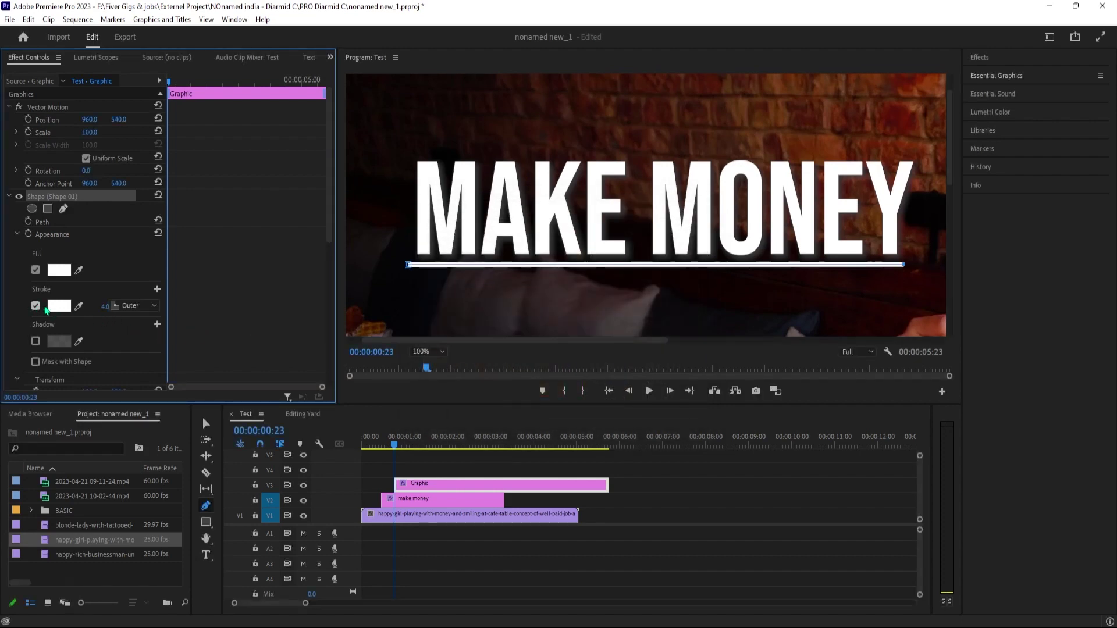
{"action": "left_click", "coordinate": [103, 307]}
{"action": "type", "text": "5"}
{"action": "key", "text": "Return"}
{"action": "left_click", "coordinate": [543, 288]}
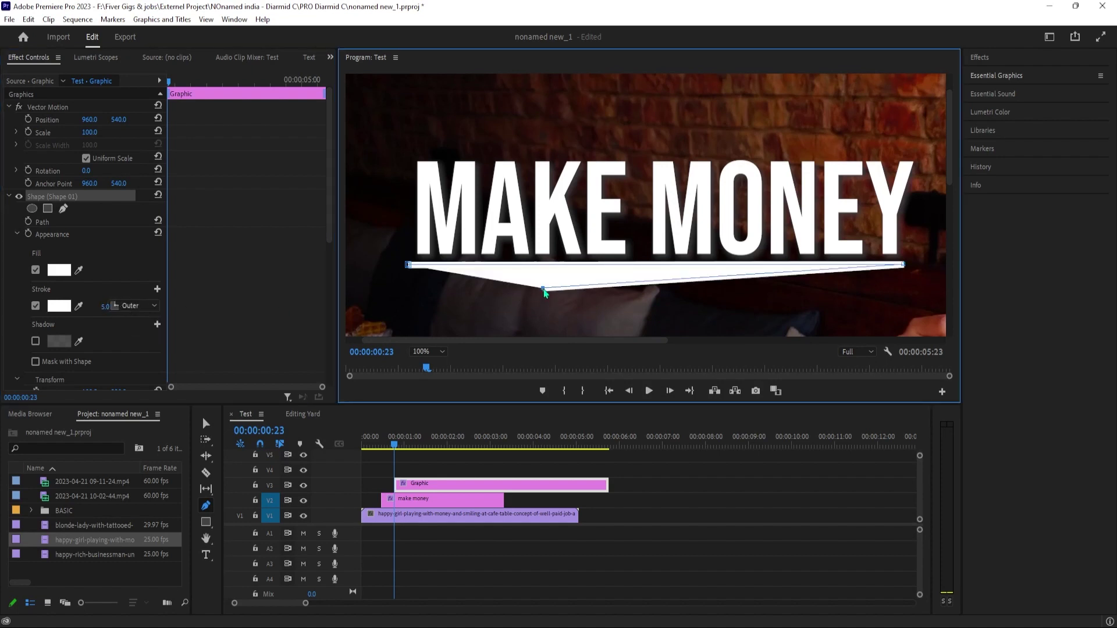
{"action": "key", "text": "ctrl+z"}
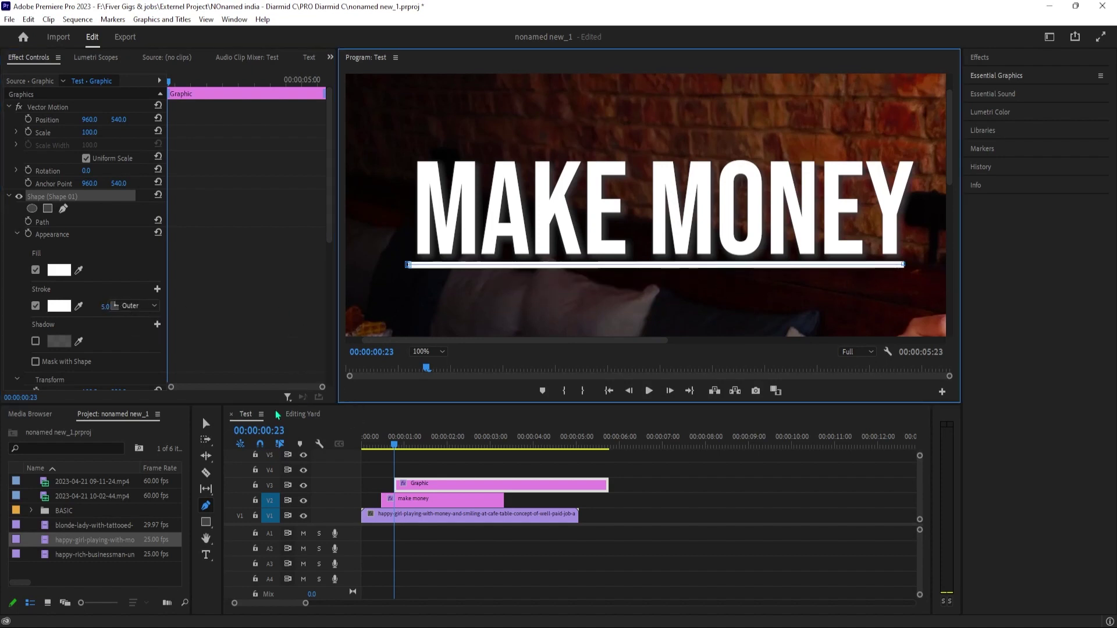
- Align the line's graphic clip with the start of the make money clip and trim its end to match
{"action": "left_click", "coordinate": [205, 423]}
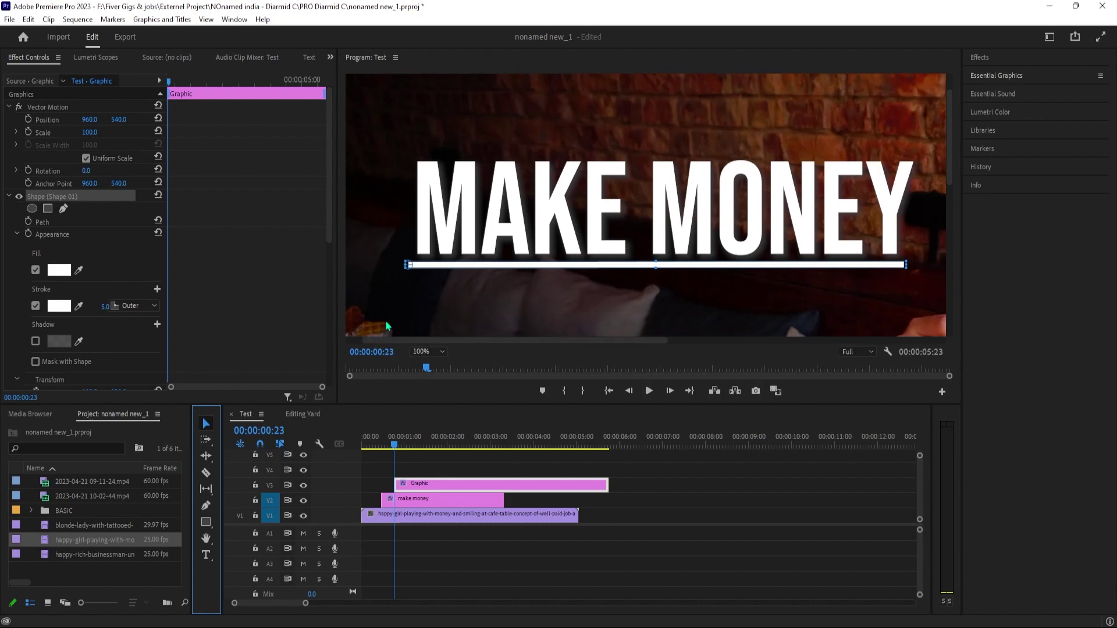
{"action": "left_click_drag", "start_coordinate": [398, 485], "coordinate": [385, 486]}
{"action": "left_click_drag", "start_coordinate": [590, 483], "coordinate": [504, 485]}
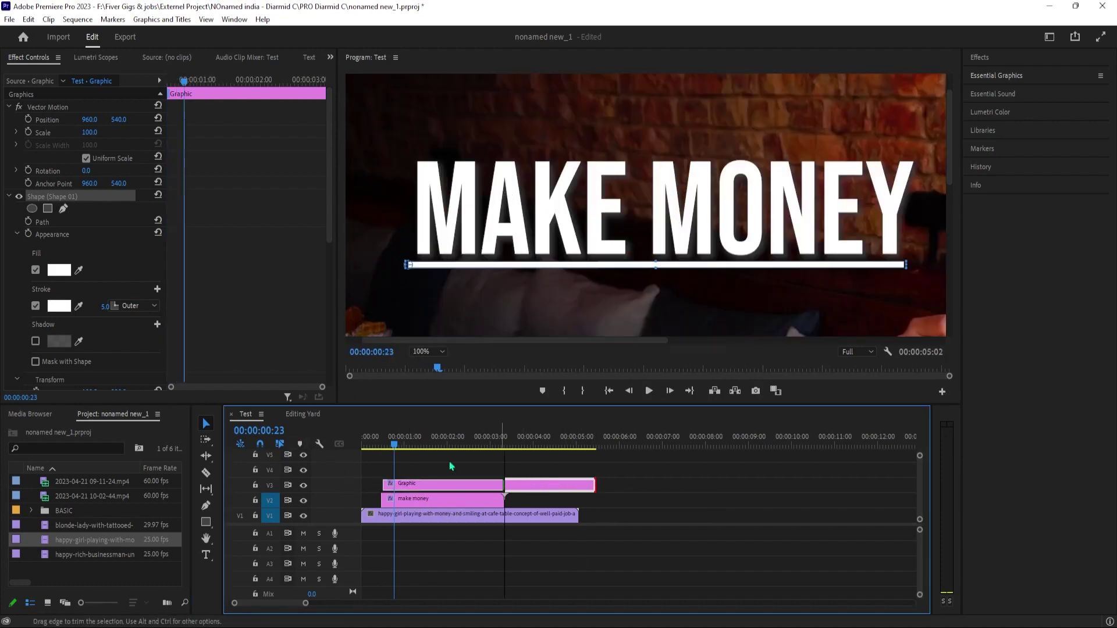
- Turn off the line shape's uniform scale and keyframe its horizontal scale at 0 at the start of the clip
{"action": "left_click", "coordinate": [385, 449]}
{"action": "left_click_drag", "start_coordinate": [384, 449], "coordinate": [383, 449]}
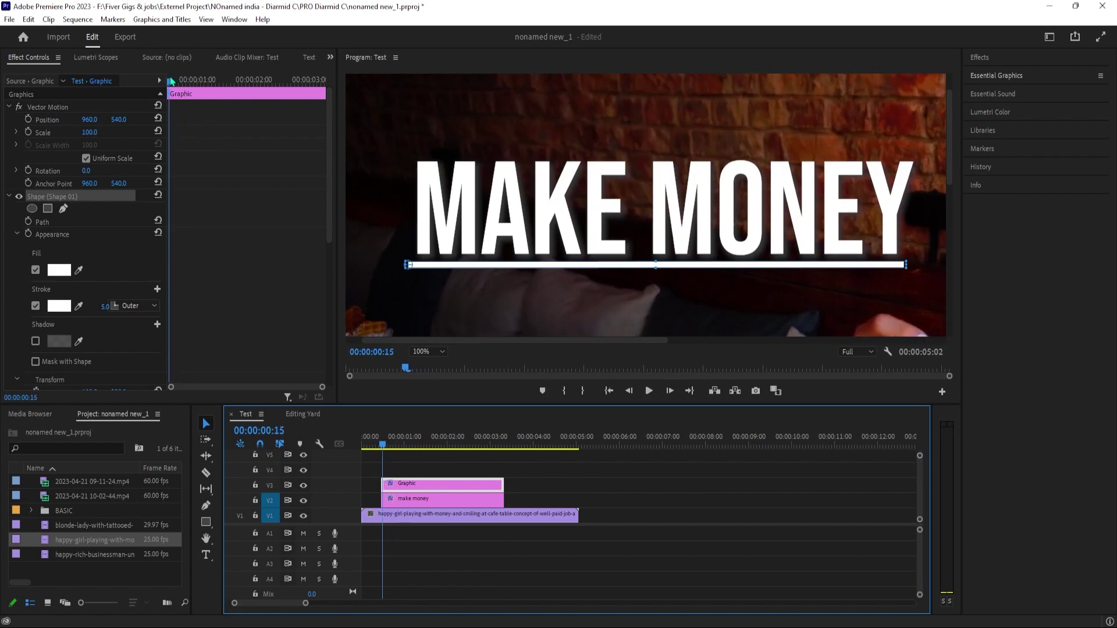
{"action": "left_click", "coordinate": [169, 81]}
{"action": "scroll", "coordinate": [84, 242], "scroll_direction": "down", "scroll_amount": 5}
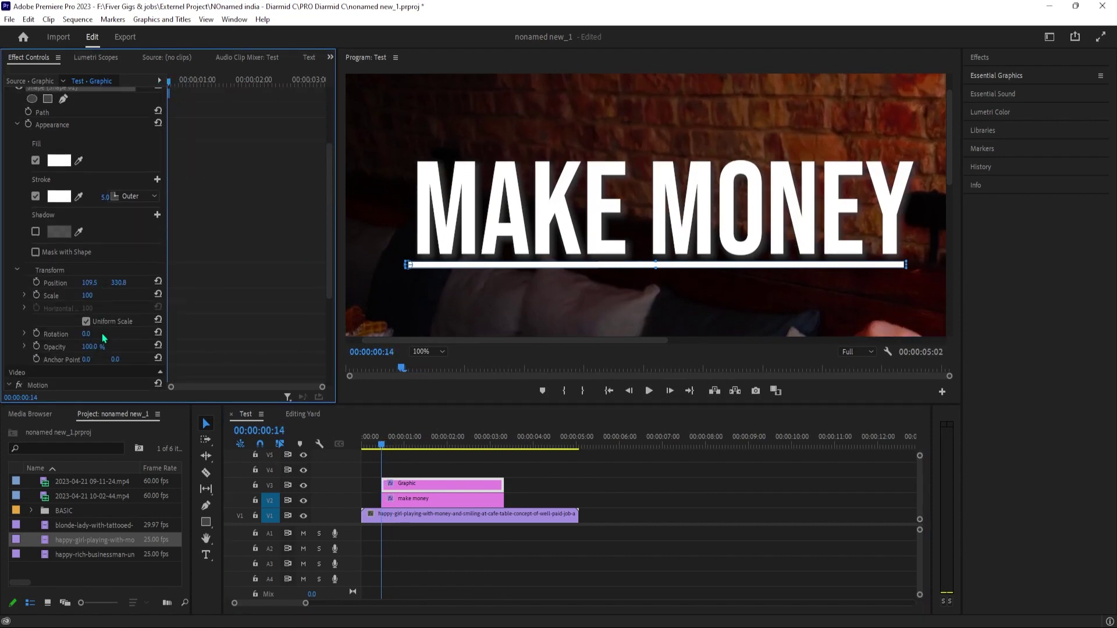
{"action": "left_click", "coordinate": [86, 297]}
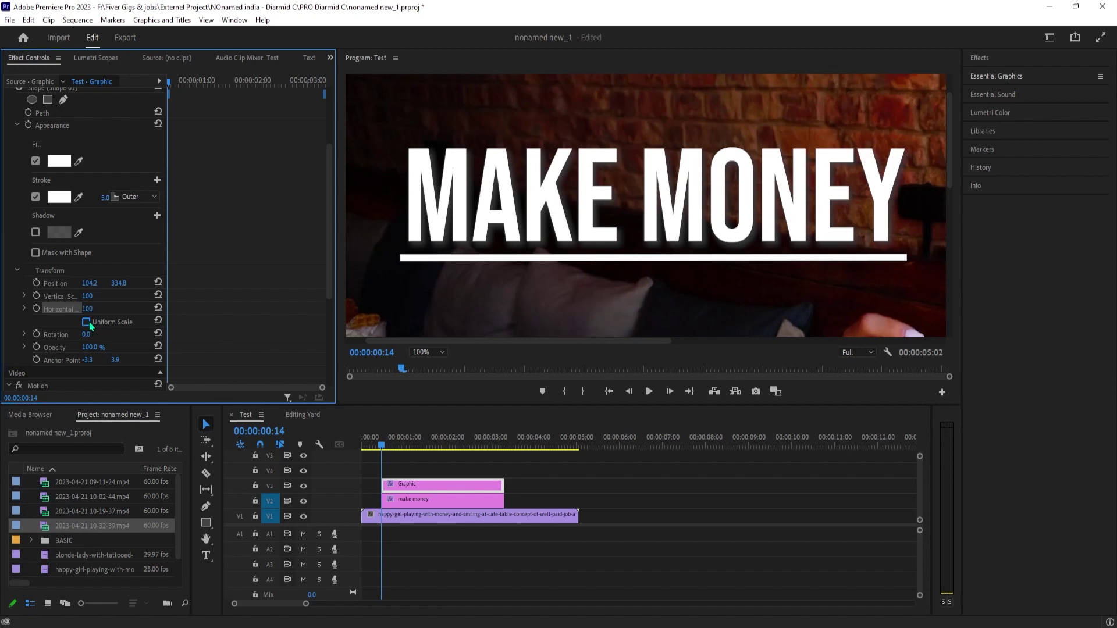
{"action": "left_click", "coordinate": [37, 309]}
{"action": "left_click", "coordinate": [89, 308]}
{"action": "type", "text": "0"}
{"action": "key", "text": "Return"}
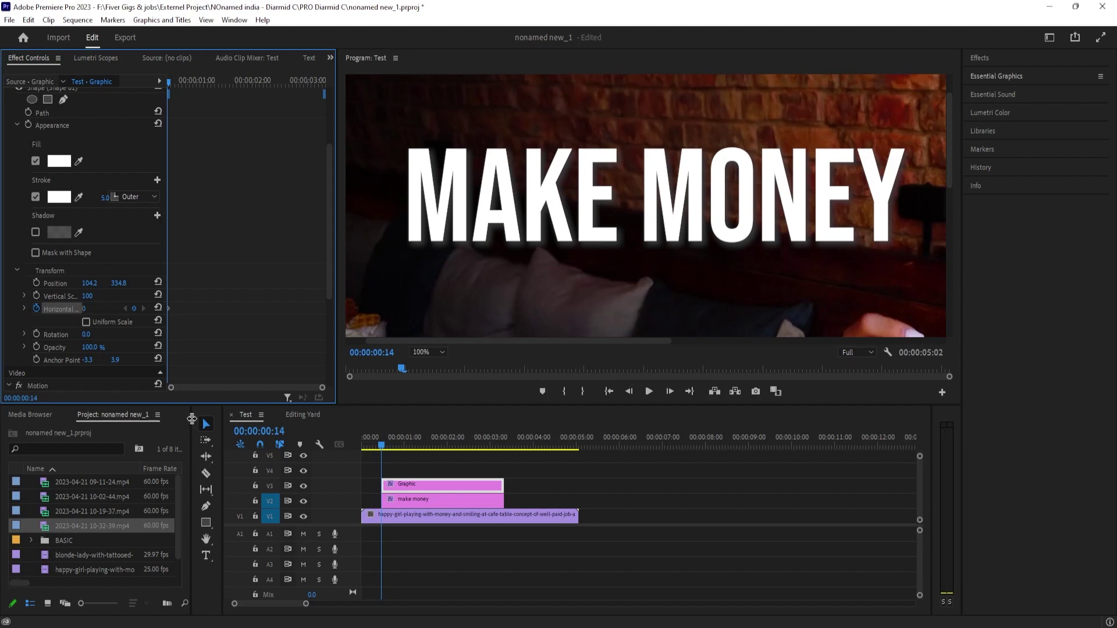
- Add a horizontal scale keyframe of 100 at 00:00:01:08 and play back the underline animation
{"action": "left_click_drag", "start_coordinate": [390, 450], "coordinate": [420, 451]}
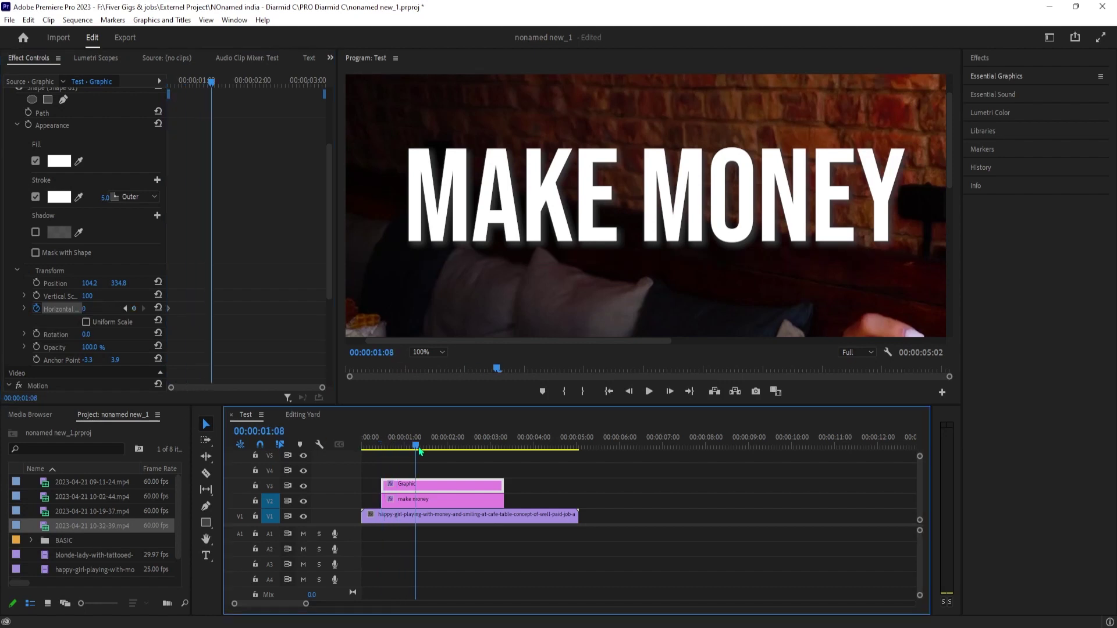
{"action": "left_click", "coordinate": [96, 309]}
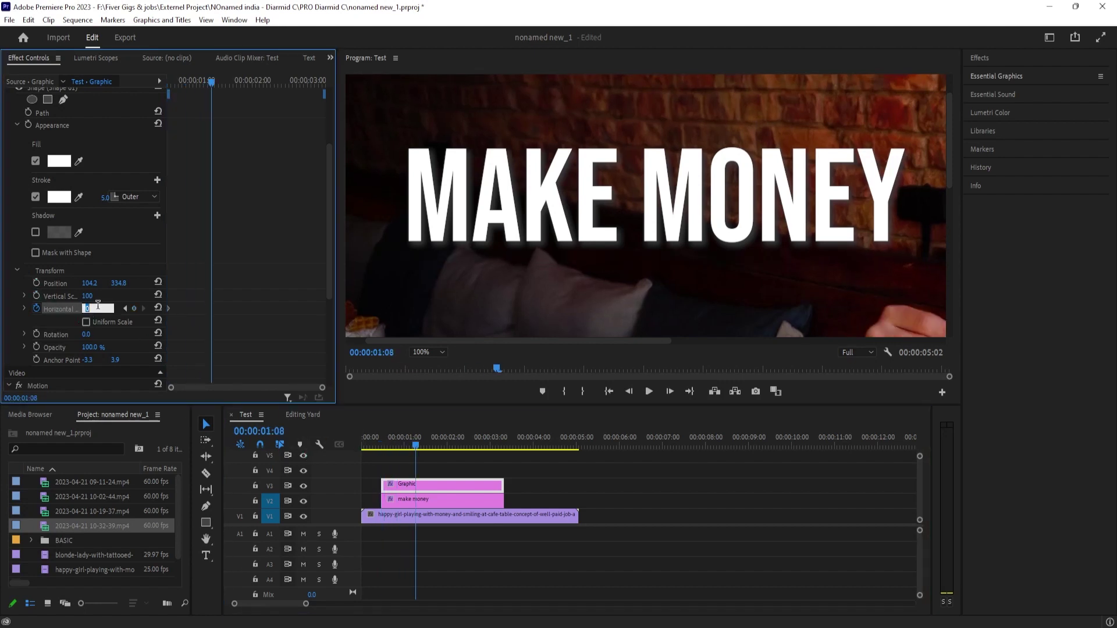
{"action": "key", "text": "Return"}
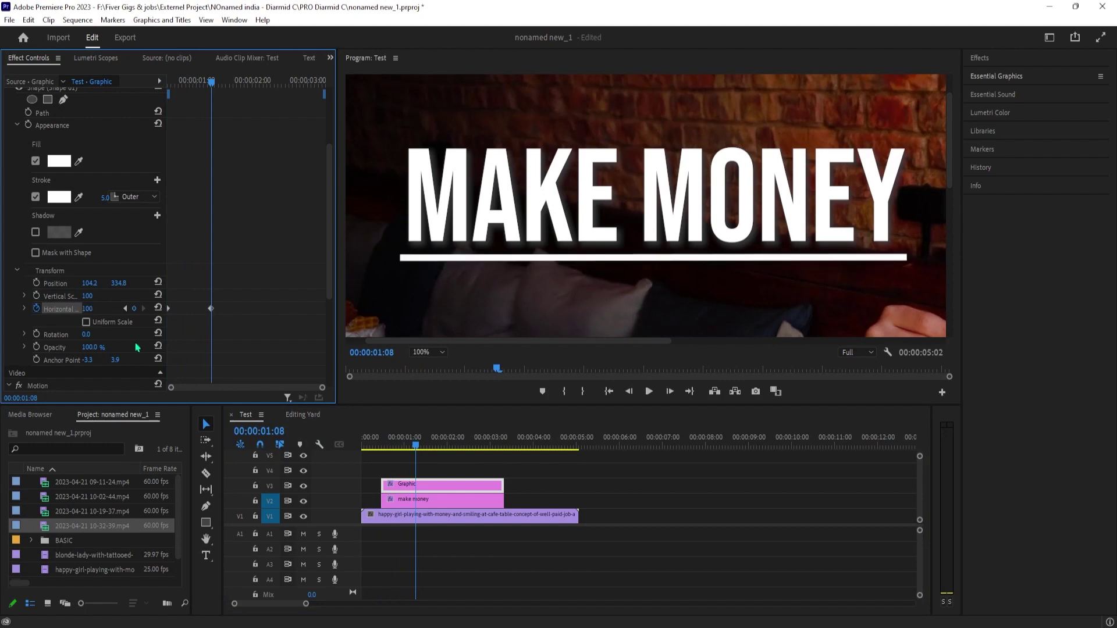
{"action": "left_click", "coordinate": [384, 443]}
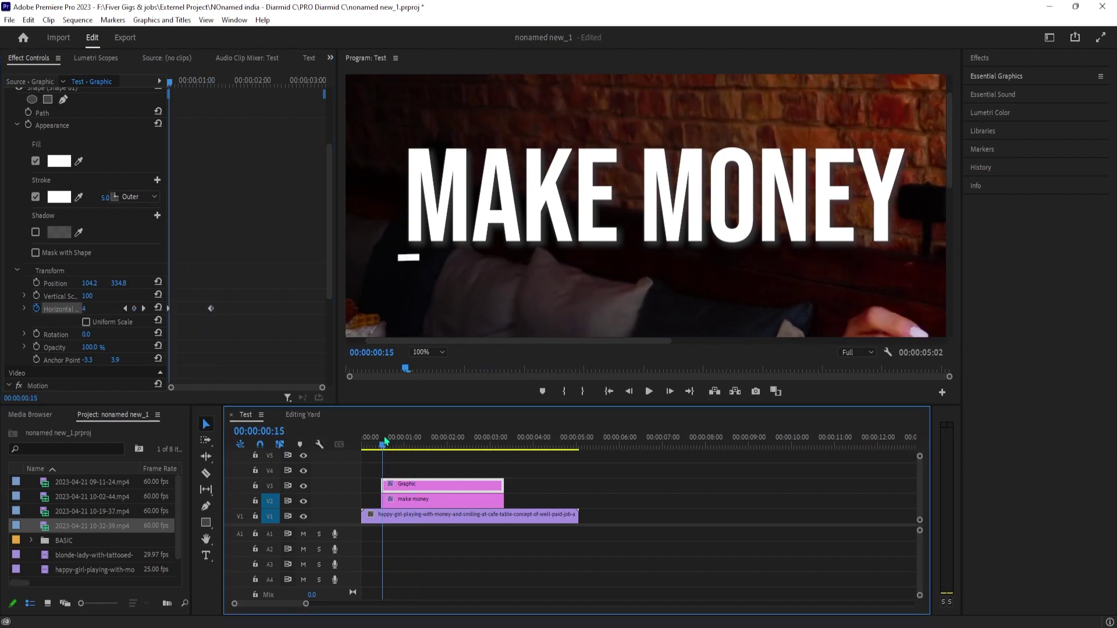
{"action": "key", "text": "space"}
{"action": "key", "text": "space"}
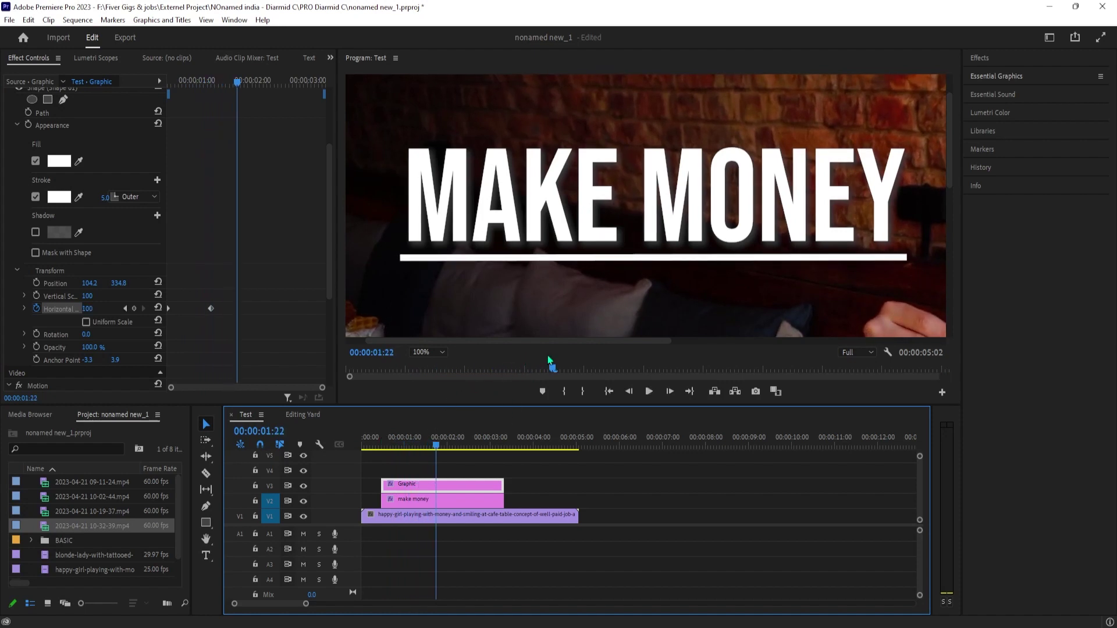
- Move the underline slightly closer to the title, to about 102.2, 330.8, and fine-tune its right end
{"action": "left_click", "coordinate": [577, 263]}
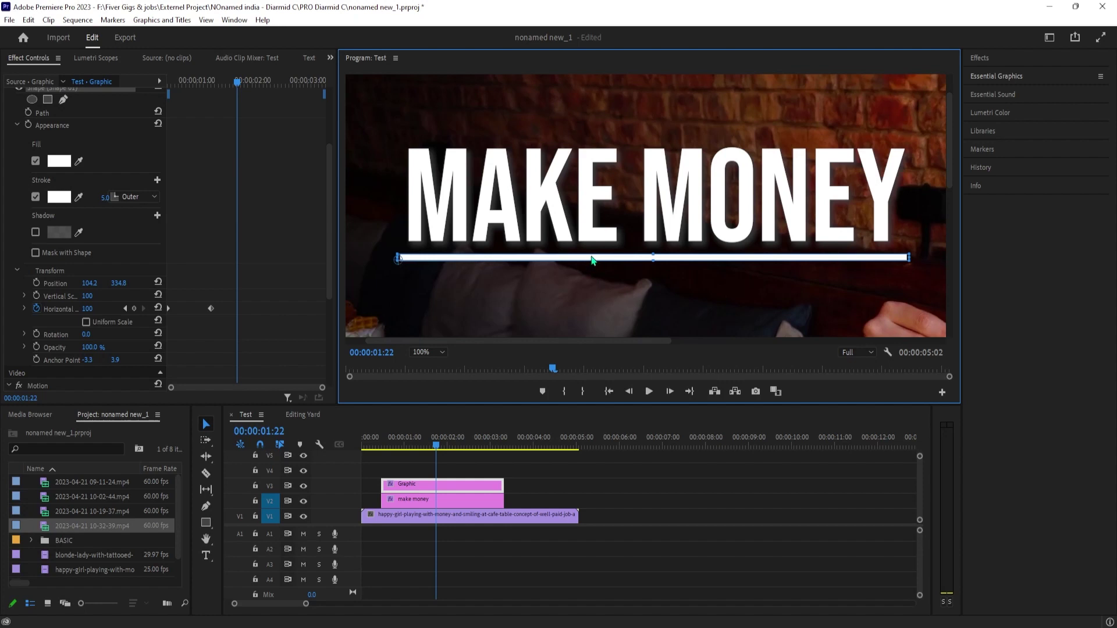
{"action": "left_click_drag", "start_coordinate": [592, 260], "coordinate": [591, 257]}
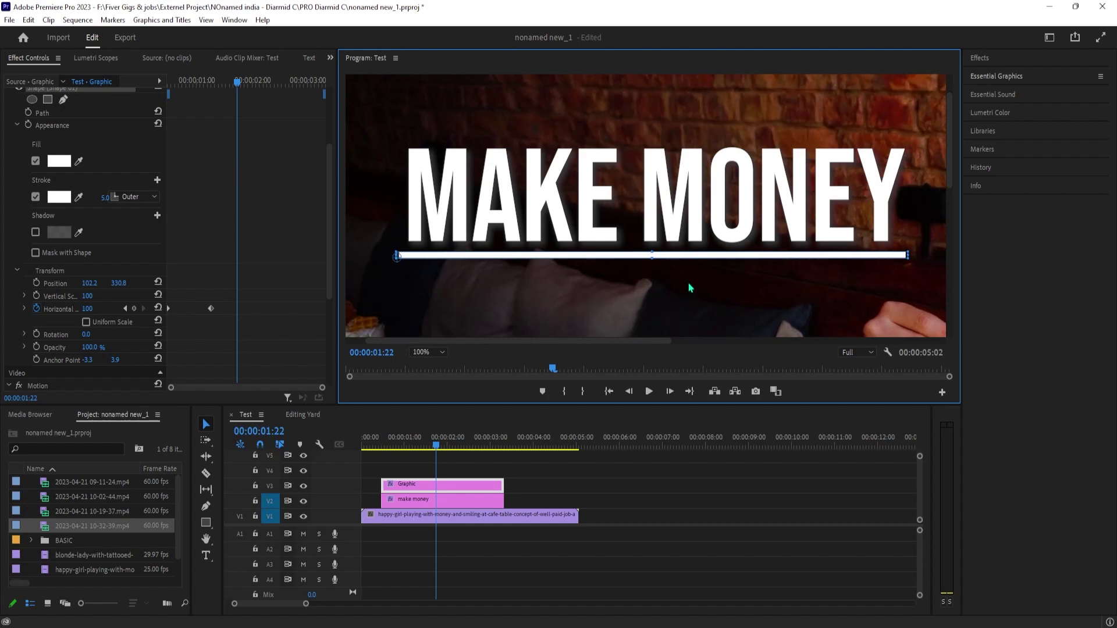
{"action": "left_click_drag", "start_coordinate": [910, 252], "coordinate": [911, 251]}
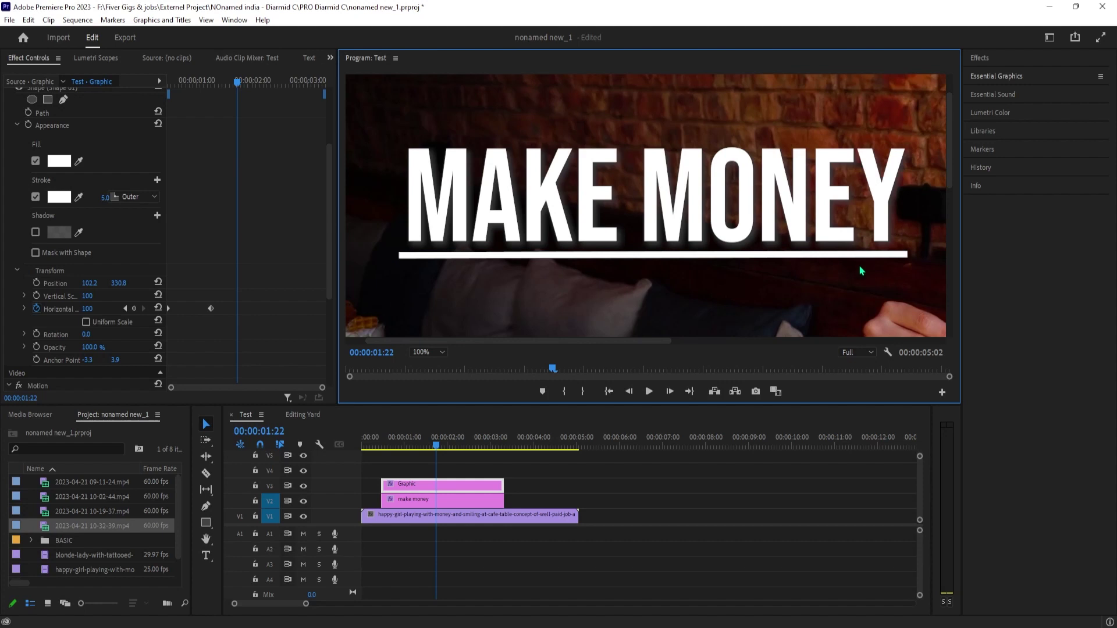
{"action": "left_click", "coordinate": [849, 254]}
{"action": "left_click", "coordinate": [440, 256]}
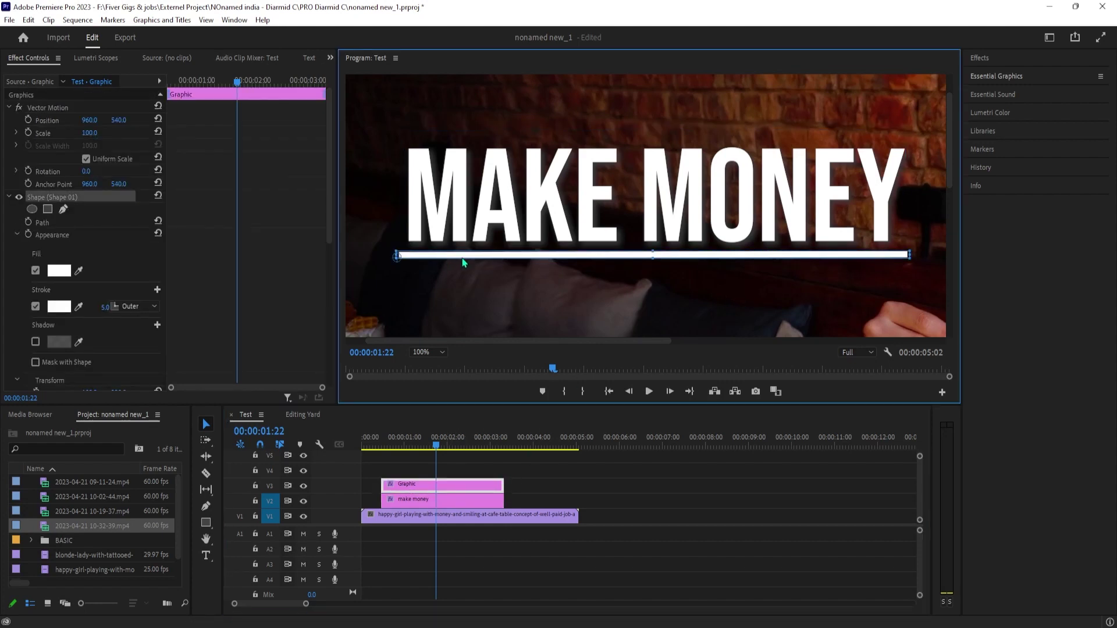
- Play back the underline animation and move the underline slightly closer to the title, to about 102.2, 324.7
{"action": "left_click", "coordinate": [381, 443]}
{"action": "key", "text": "space"}
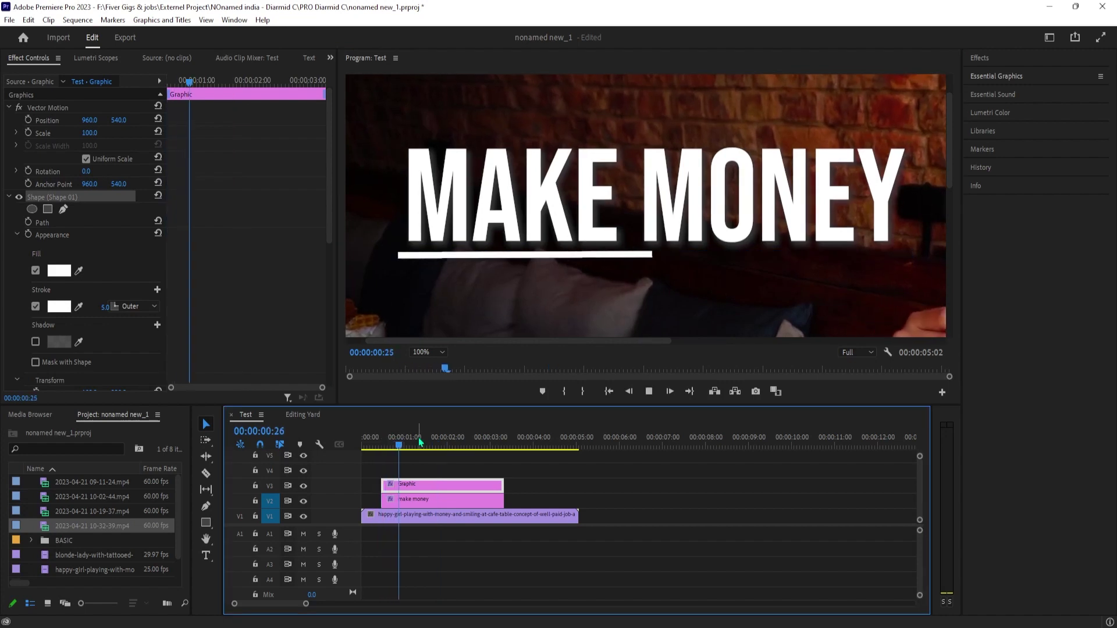
{"action": "key", "text": "space"}
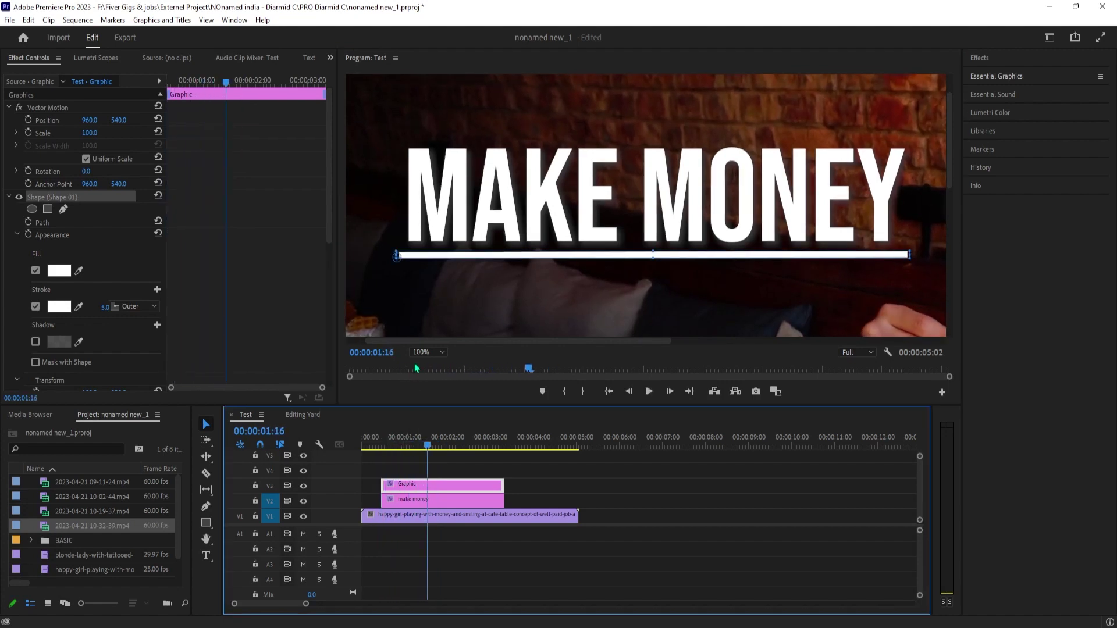
{"action": "left_click_drag", "start_coordinate": [520, 260], "coordinate": [521, 257]}
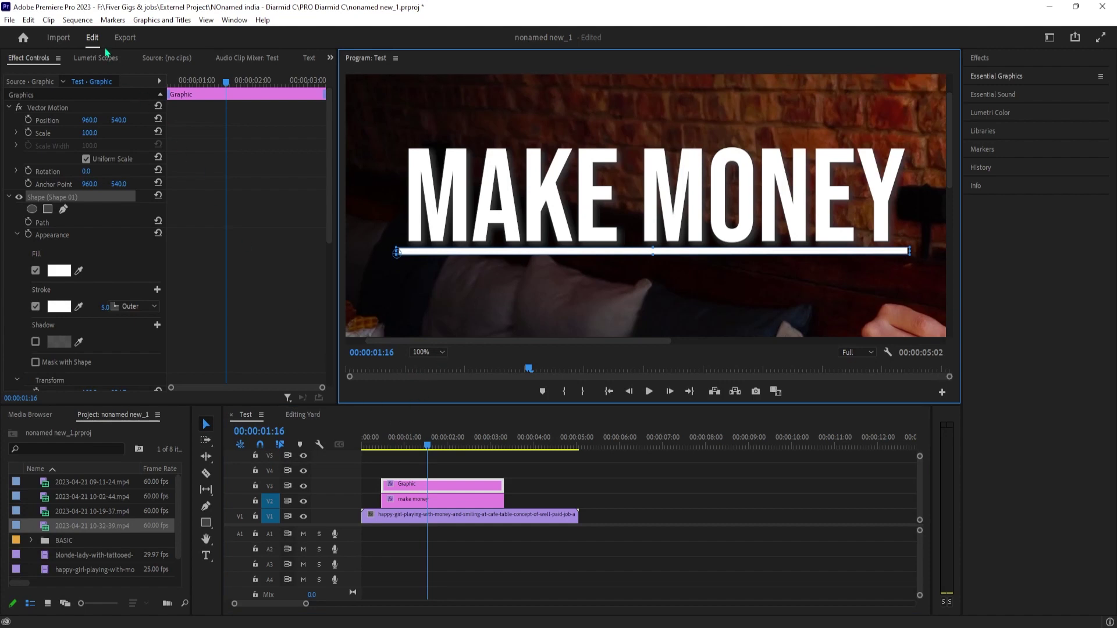
- Move the ending horizontal scale keyframe of the underline graphic slightly earlier to speed up the animation
{"action": "left_click", "coordinate": [77, 20]}
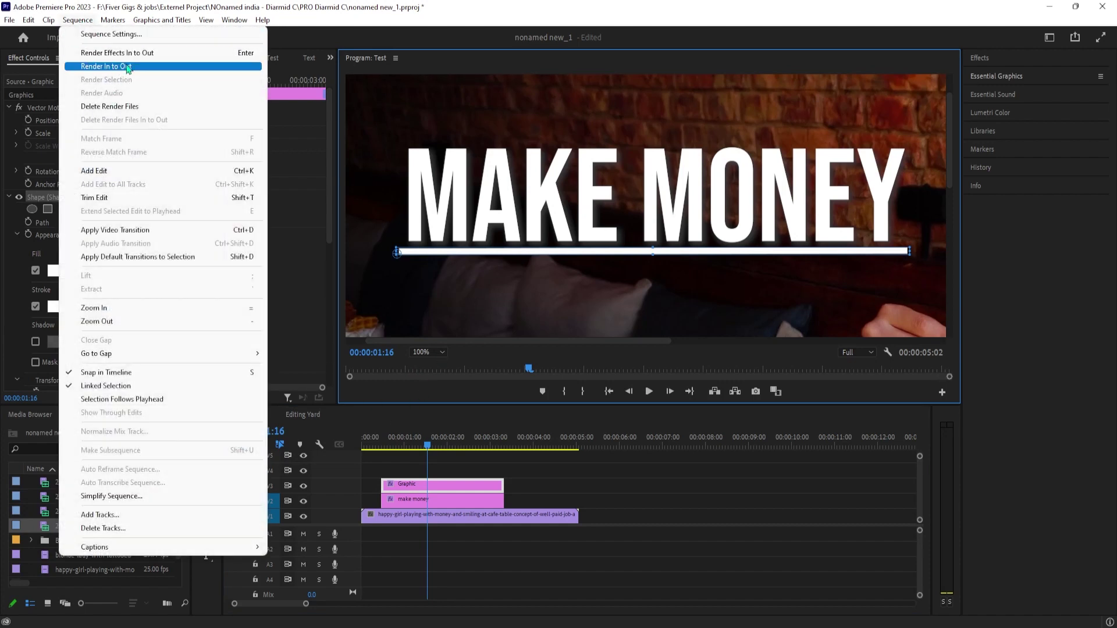
{"action": "left_click", "coordinate": [421, 581]}
{"action": "left_click", "coordinate": [387, 446]}
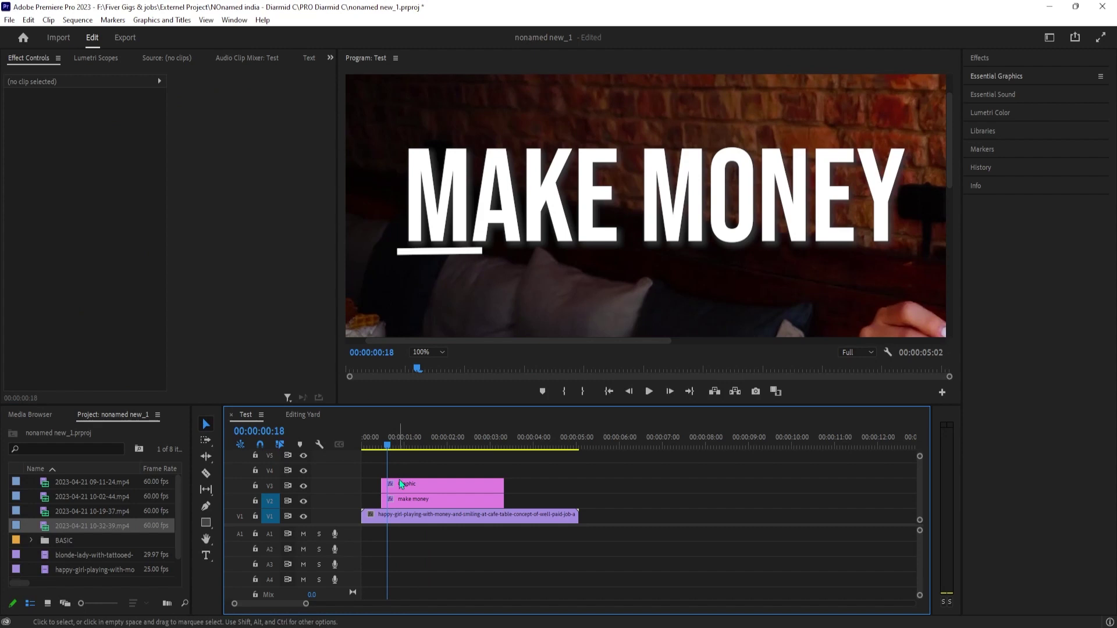
{"action": "left_click", "coordinate": [399, 483]}
{"action": "left_click_drag", "start_coordinate": [387, 445], "coordinate": [381, 446]}
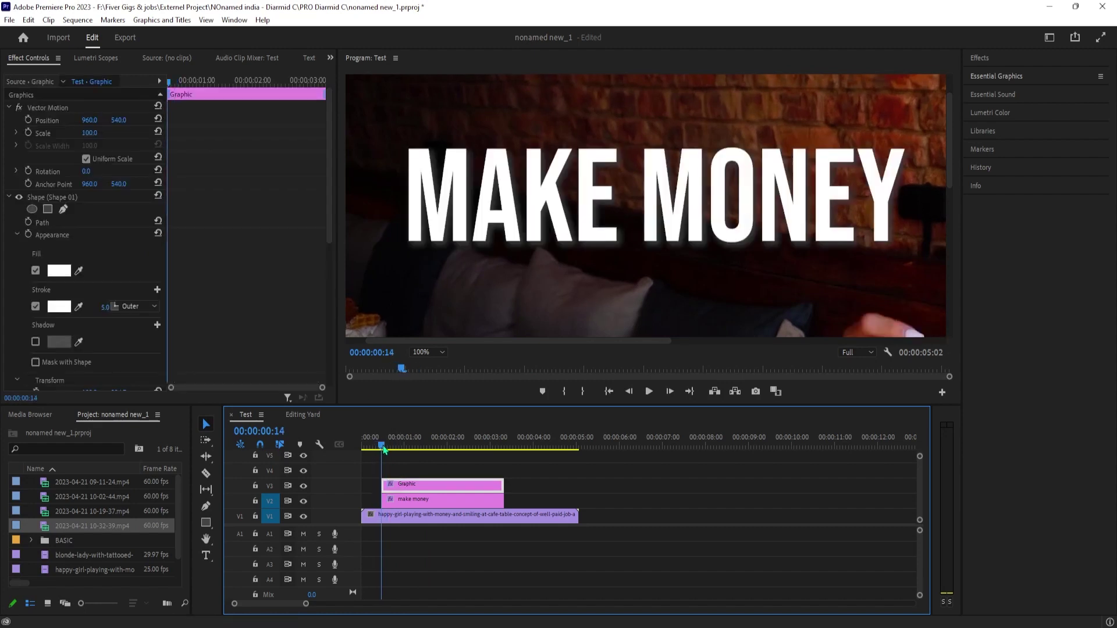
{"action": "left_click", "coordinate": [170, 86]}
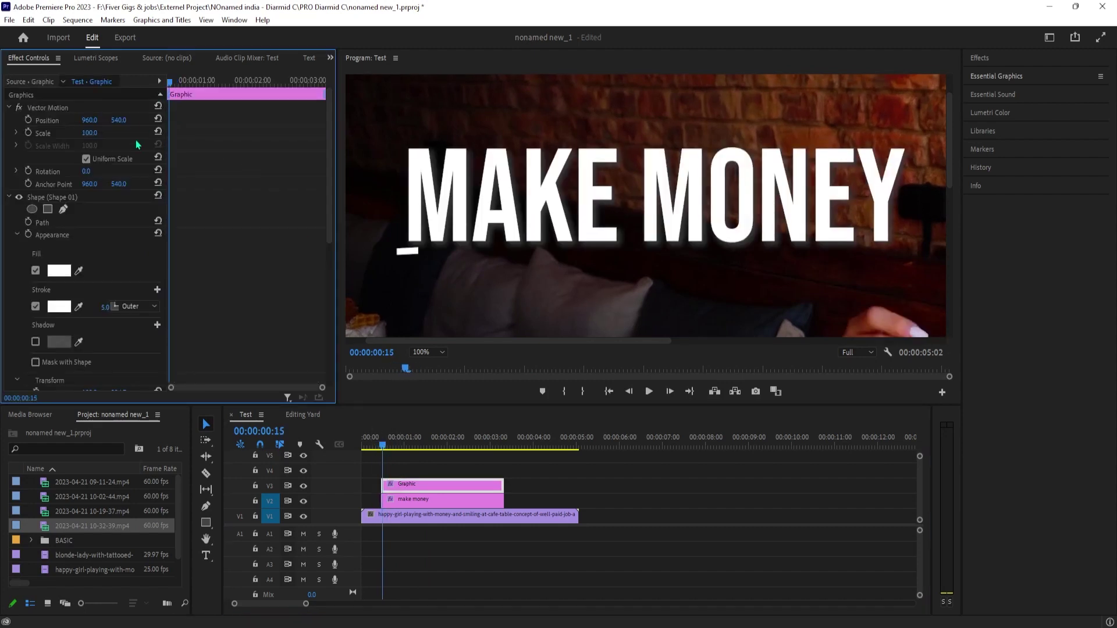
{"action": "scroll", "coordinate": [213, 344], "scroll_direction": "down", "scroll_amount": 4}
{"action": "left_click_drag", "start_coordinate": [210, 333], "coordinate": [203, 332]}
- Play back the underline animation several times from the start of the graphic clip
{"action": "key", "text": "space"}
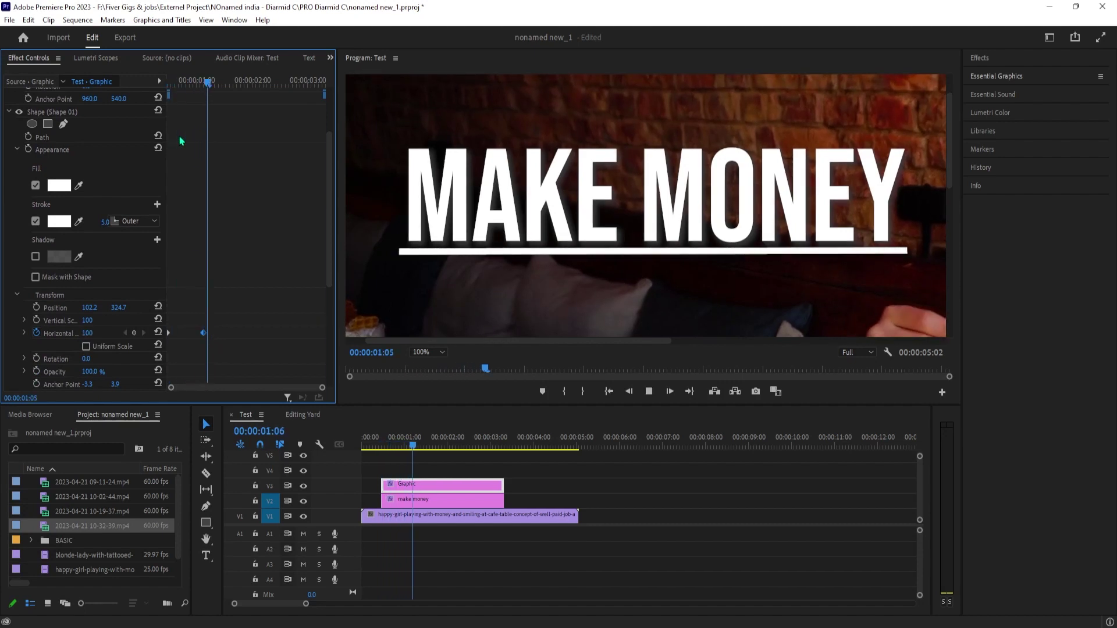
{"action": "left_click_drag", "start_coordinate": [221, 80], "coordinate": [148, 95]}
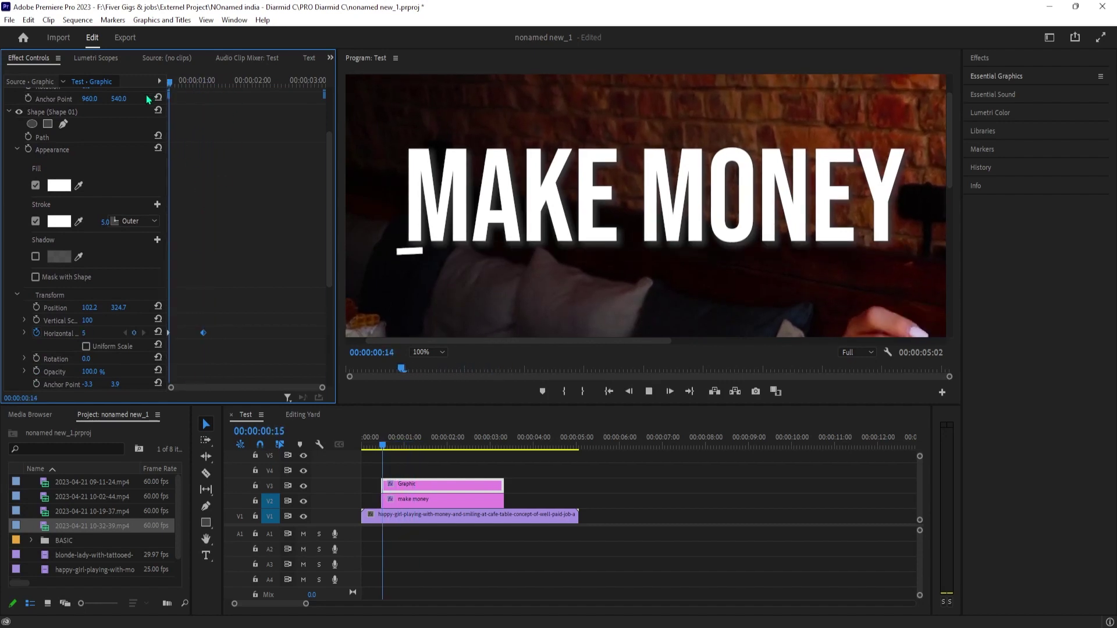
{"action": "key", "text": "space"}
{"action": "key", "text": "space"}
{"action": "key", "text": "space"}
{"action": "key", "text": "space"}
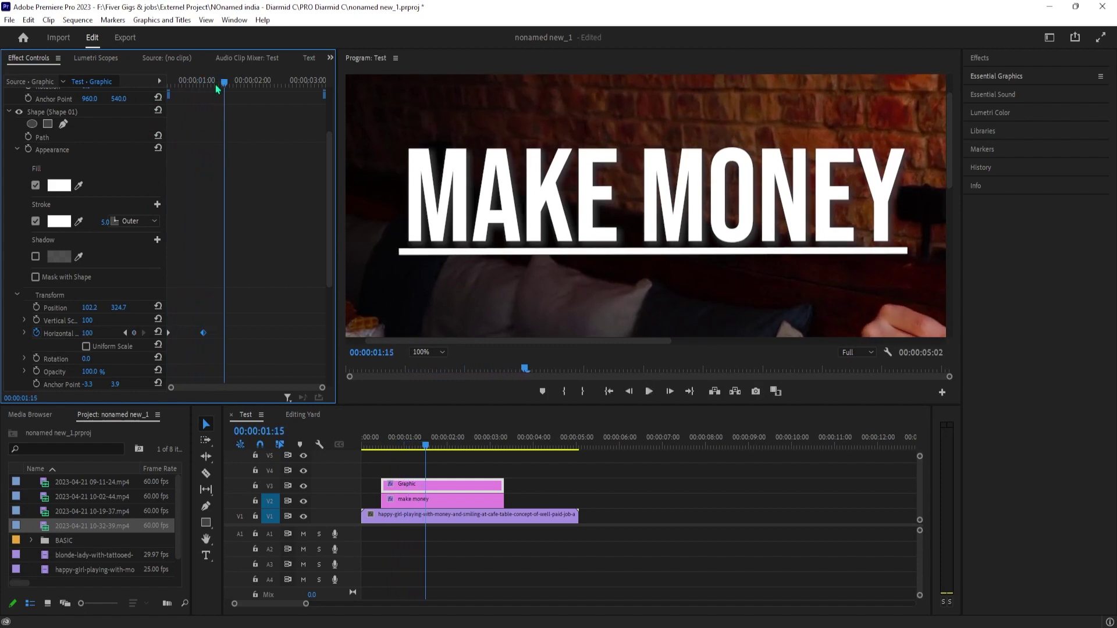
{"action": "left_click_drag", "start_coordinate": [223, 85], "coordinate": [101, 107]}
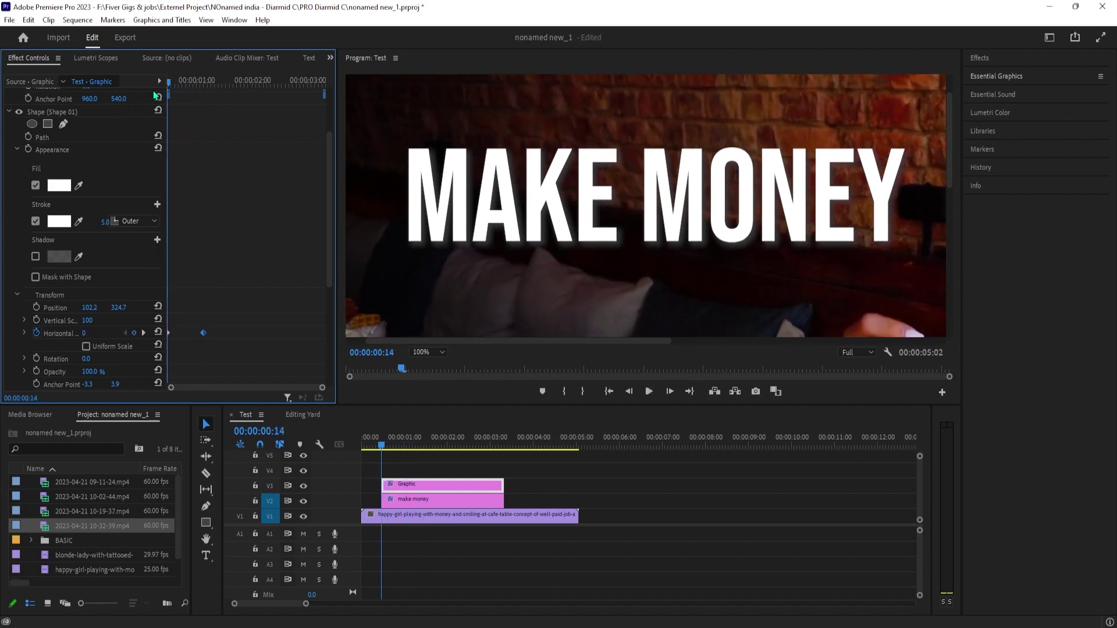
{"action": "key", "text": "space"}
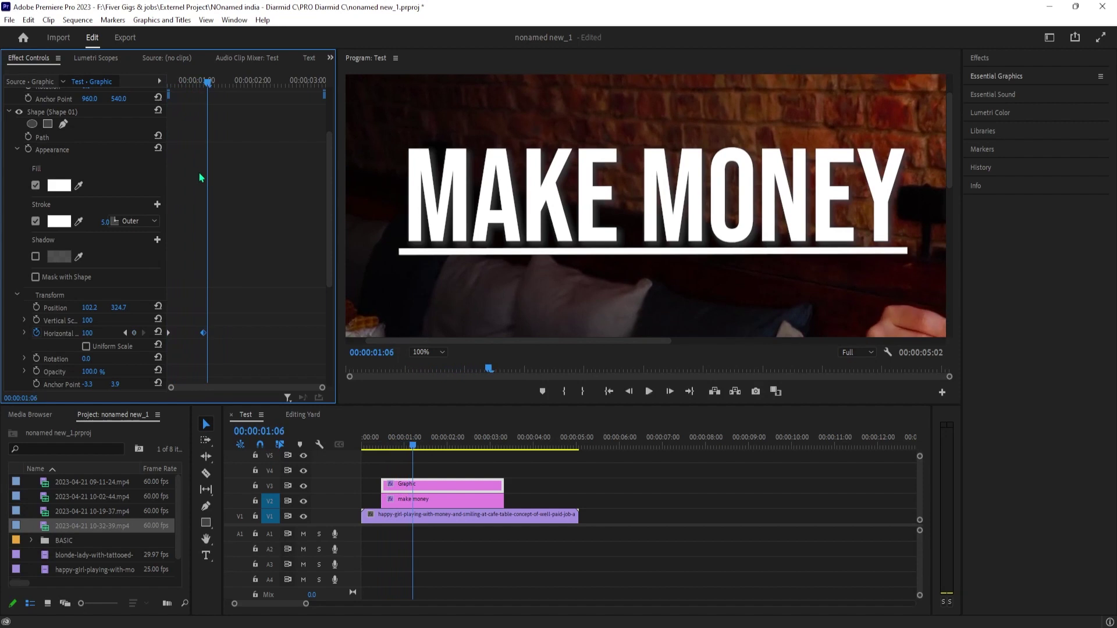
- Apply Ease In to both horizontal scale keyframes of the underline and play back the animation
{"action": "left_click", "coordinate": [437, 254]}
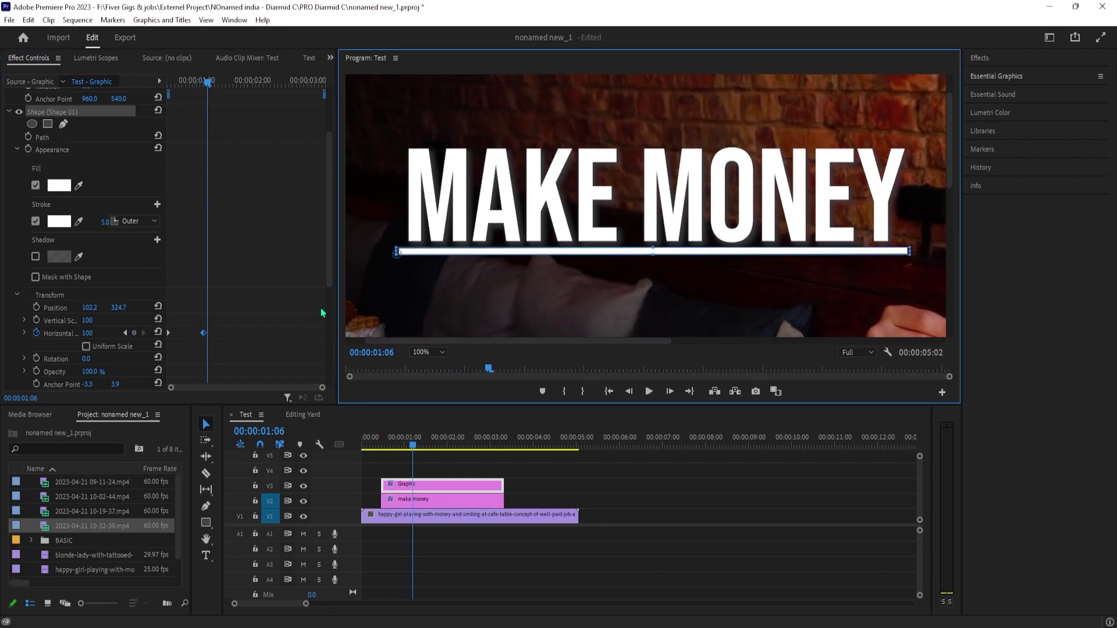
{"action": "left_click_drag", "start_coordinate": [239, 349], "coordinate": [150, 313]}
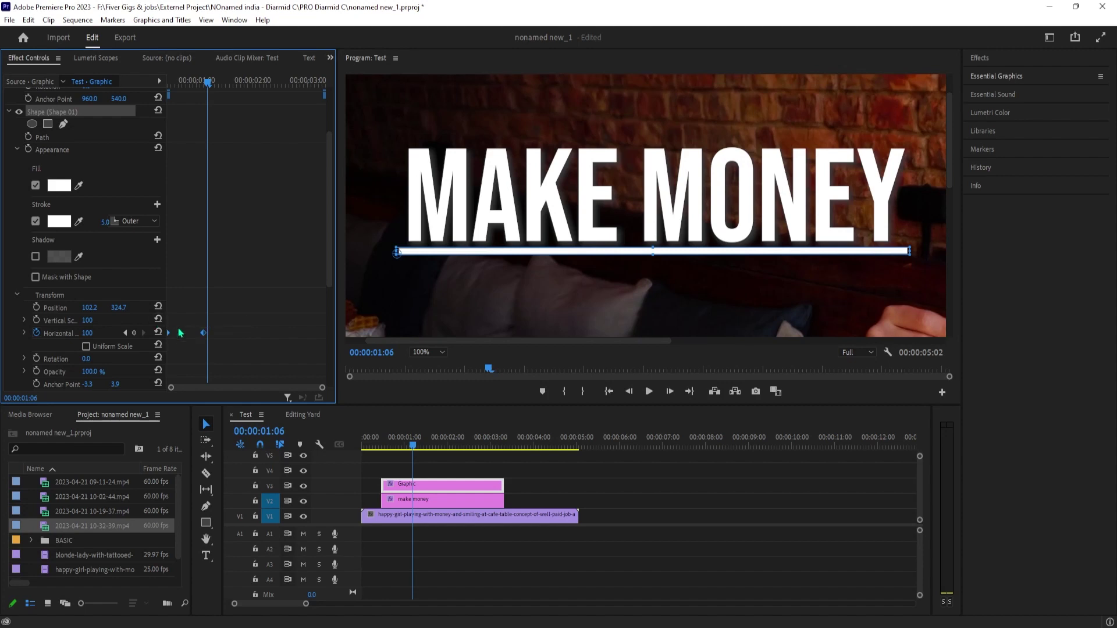
{"action": "right_click", "coordinate": [202, 336]}
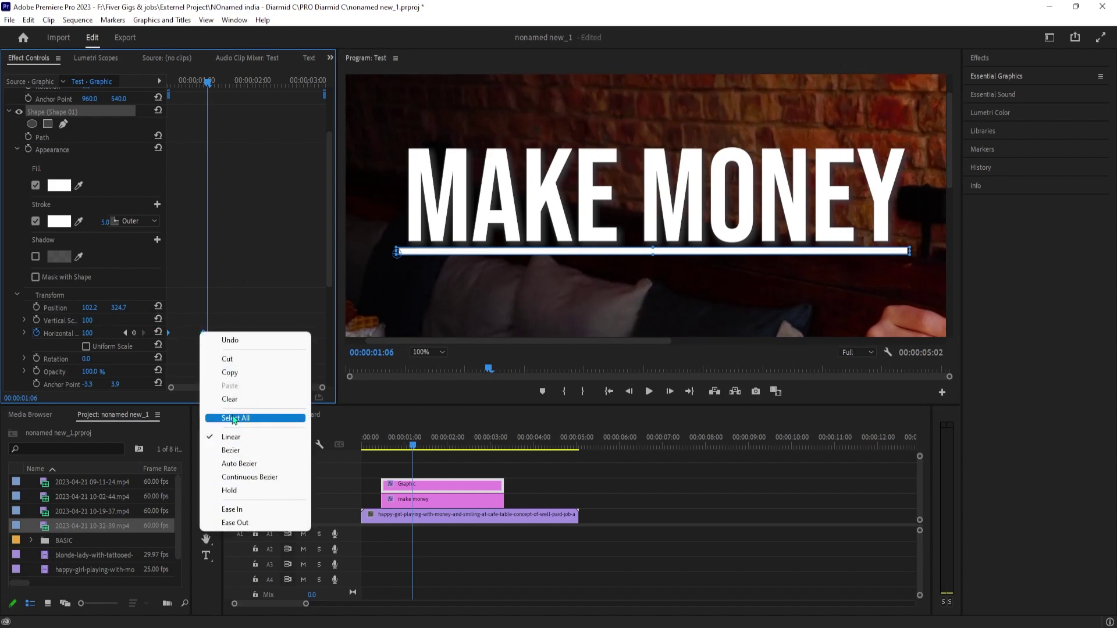
{"action": "left_click", "coordinate": [232, 510]}
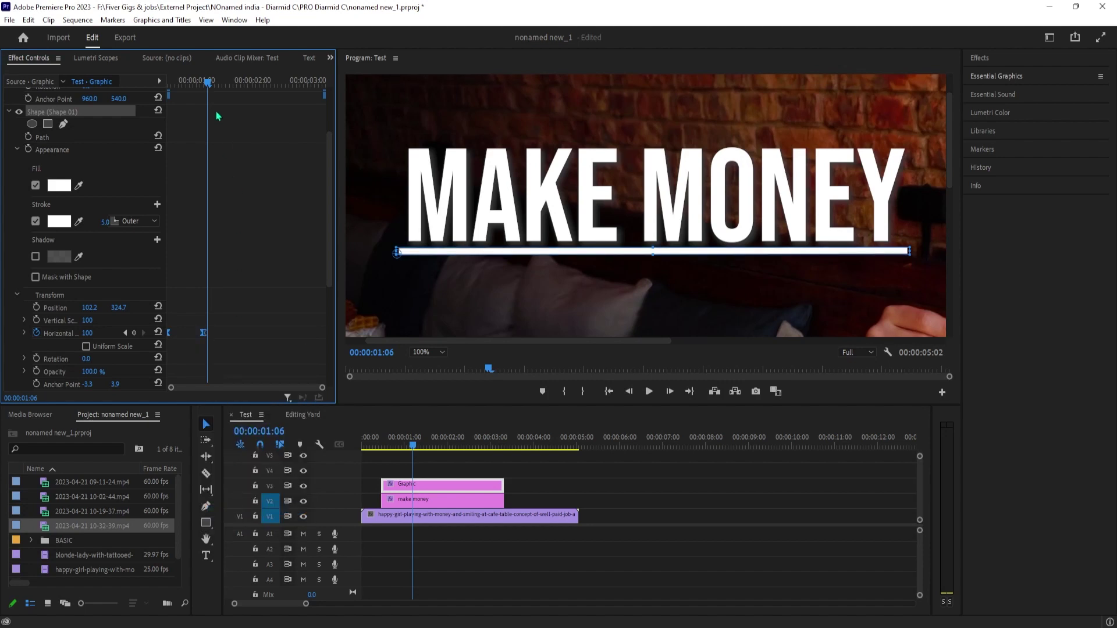
{"action": "left_click_drag", "start_coordinate": [209, 85], "coordinate": [137, 96]}
{"action": "key", "text": "space"}
{"action": "key", "text": "space"}
- Move only the ending horizontal scale keyframe slightly later to lengthen the underline animation
{"action": "left_click_drag", "start_coordinate": [203, 336], "coordinate": [210, 338]}
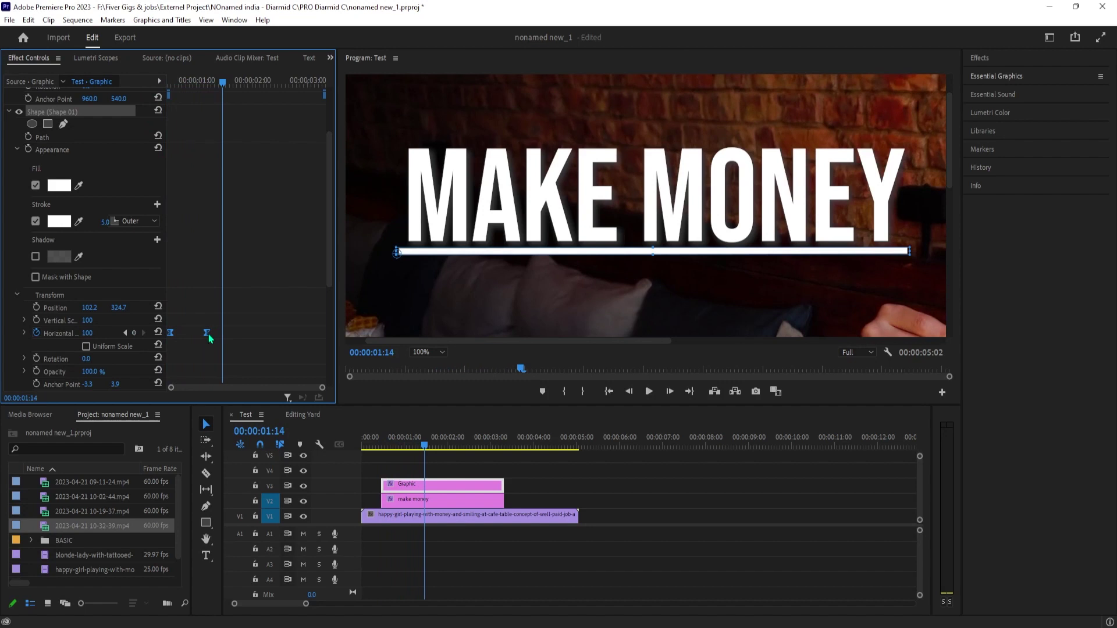
{"action": "key", "text": "ctrl+z"}
{"action": "left_click", "coordinate": [225, 344]}
{"action": "left_click_drag", "start_coordinate": [203, 336], "coordinate": [209, 336]}
- Move the underline's anchor point to the centre of the line, about 438.7, -1.1, and play back the animation
{"action": "left_click_drag", "start_coordinate": [398, 257], "coordinate": [652, 255]}
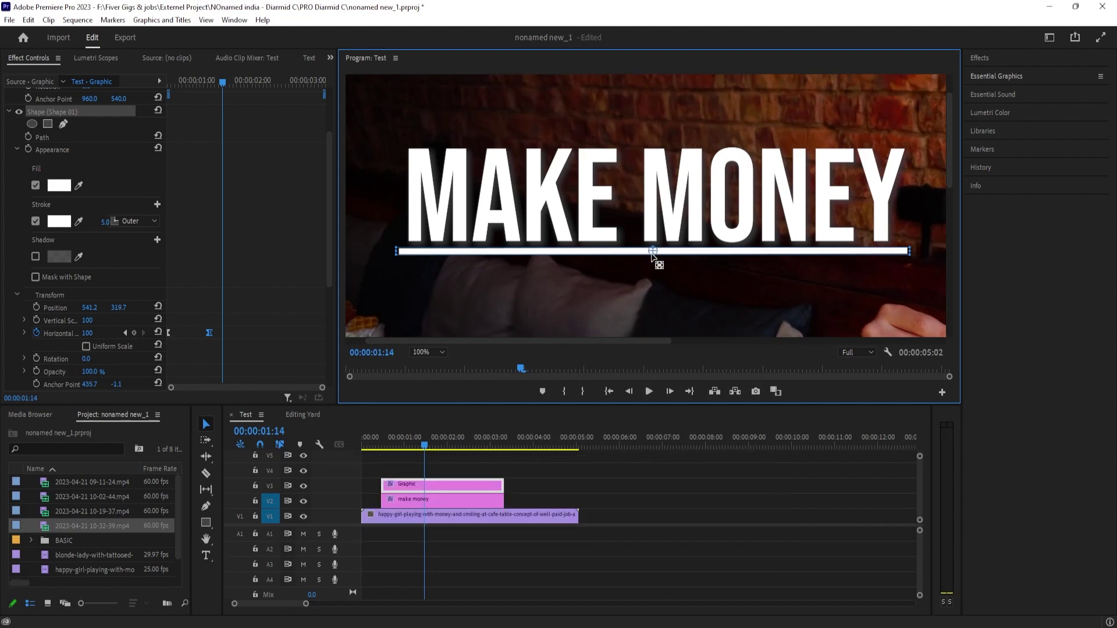
{"action": "left_click_drag", "start_coordinate": [652, 255], "coordinate": [654, 256]}
{"action": "left_click", "coordinate": [386, 446]}
{"action": "key", "text": "space"}
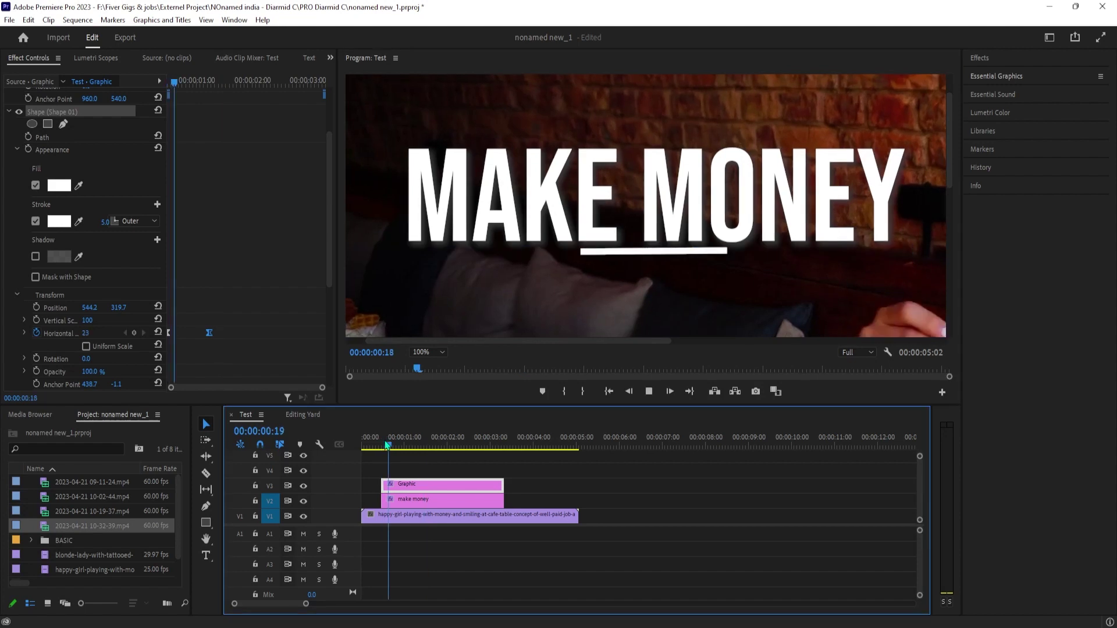
{"action": "key", "text": "space"}
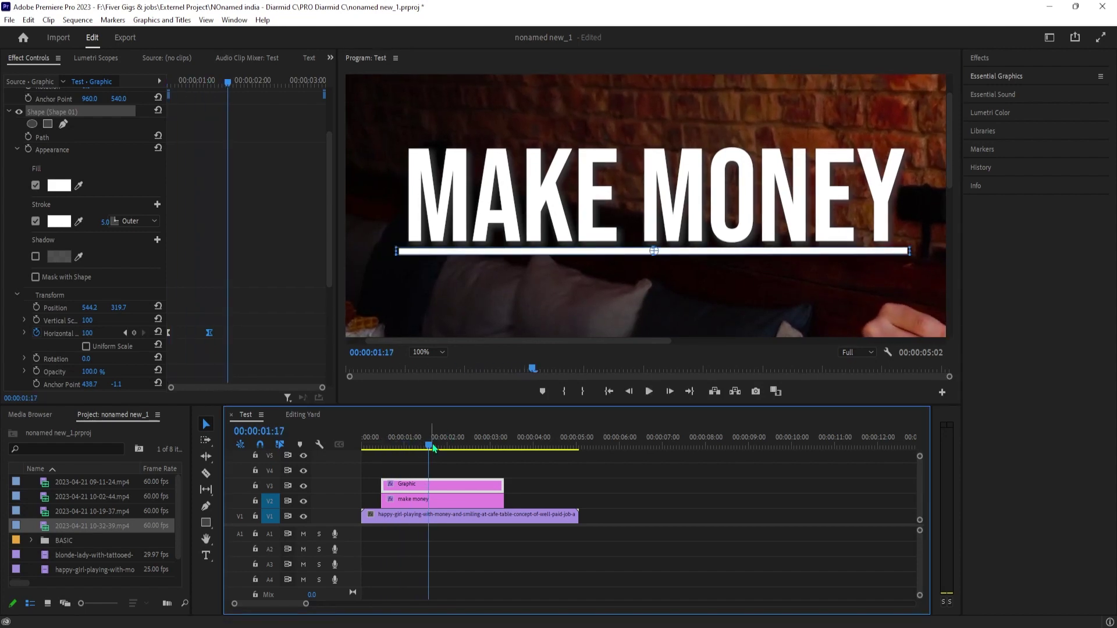